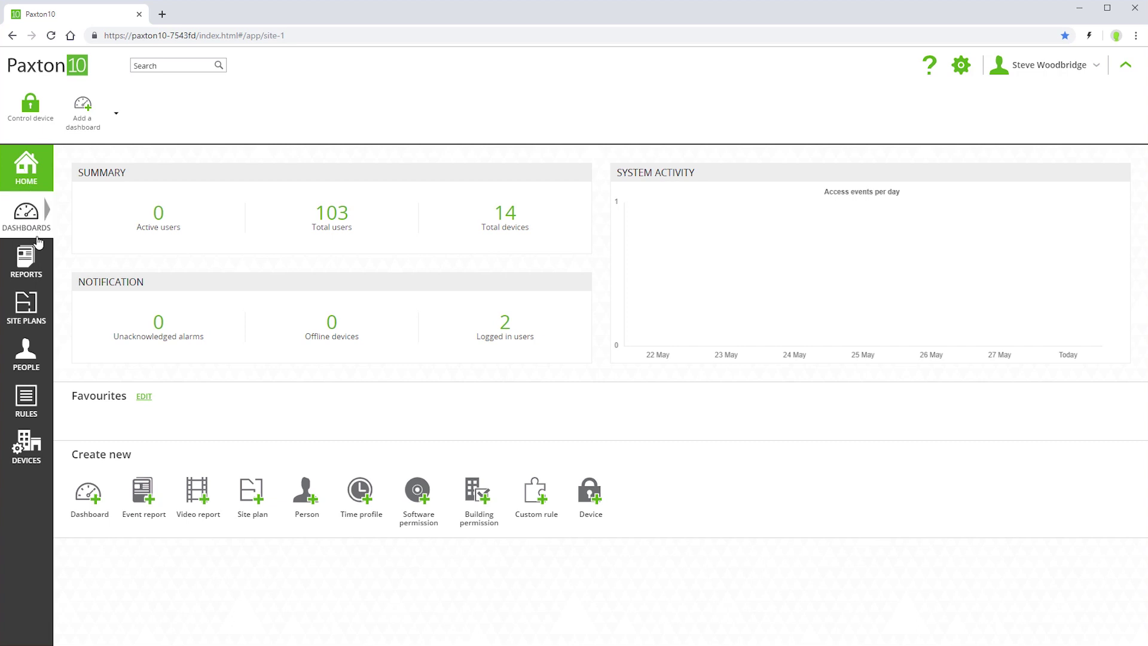
Look over 'All devices, all the time', then open the 'All devices, working hours' building permission
click(26, 413)
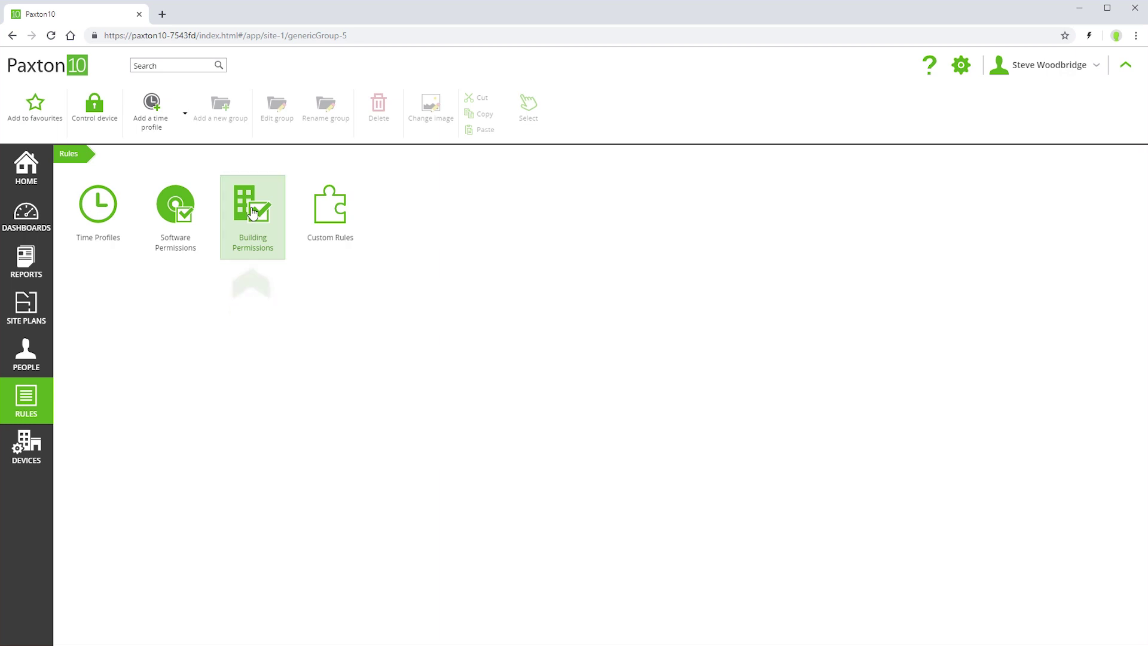
click(239, 235)
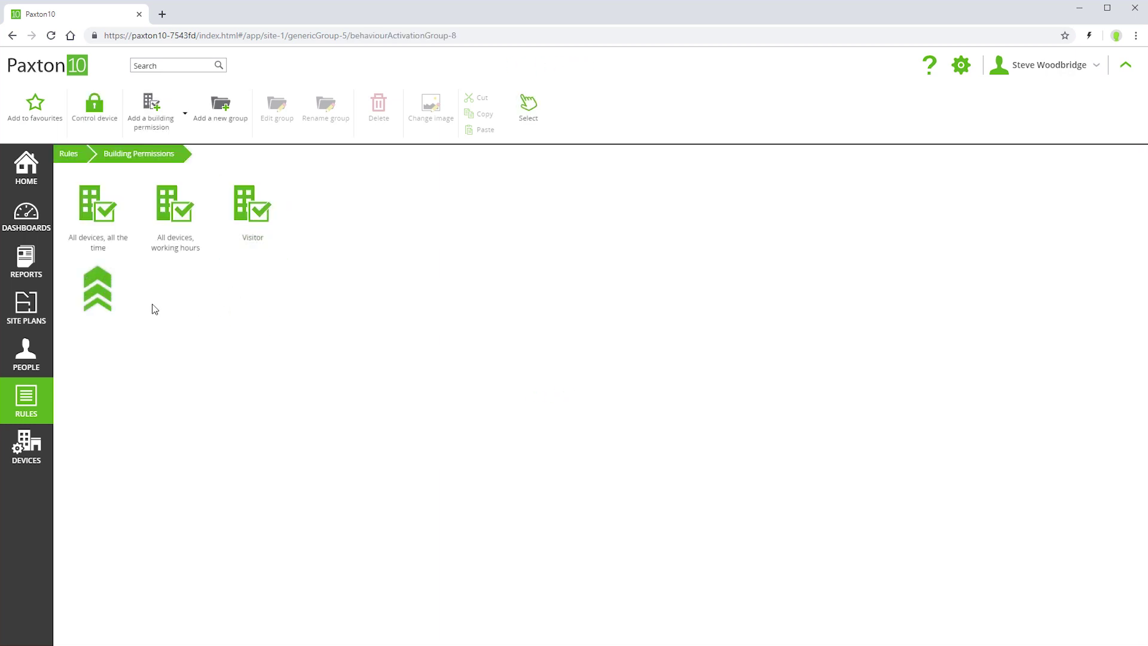
click(98, 215)
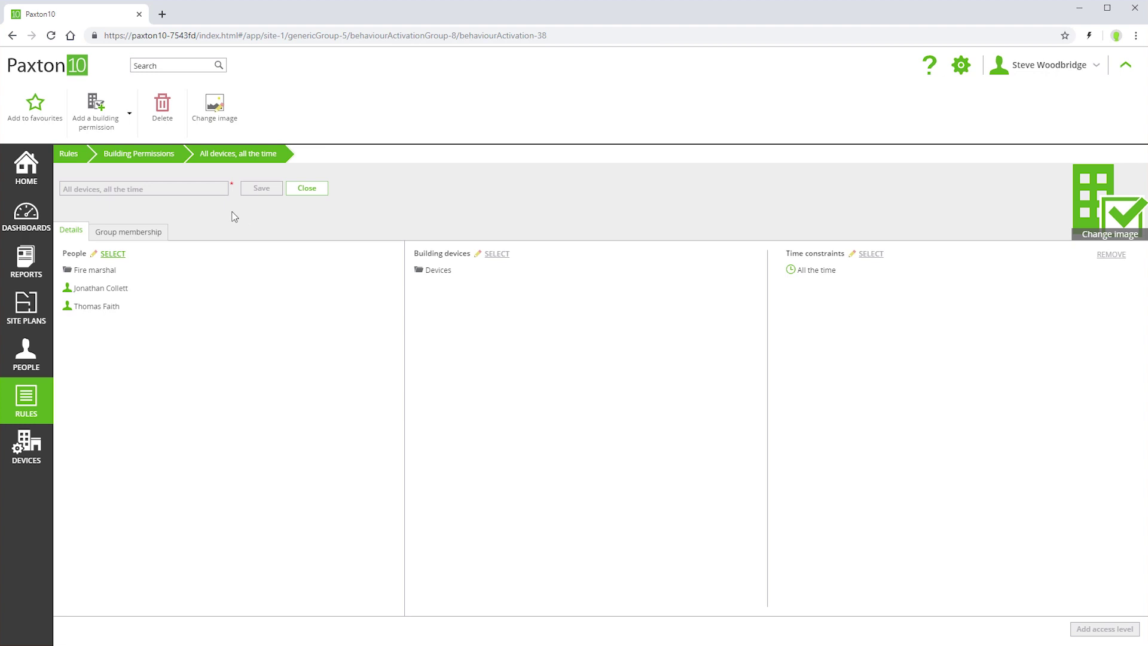
click(159, 155)
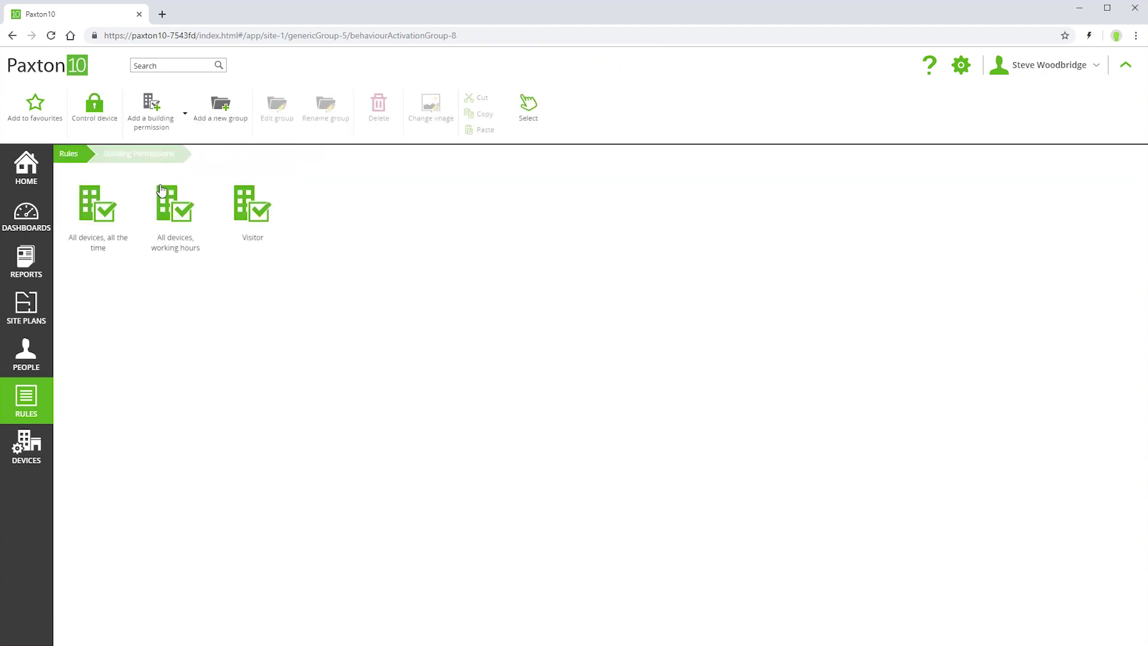
click(167, 217)
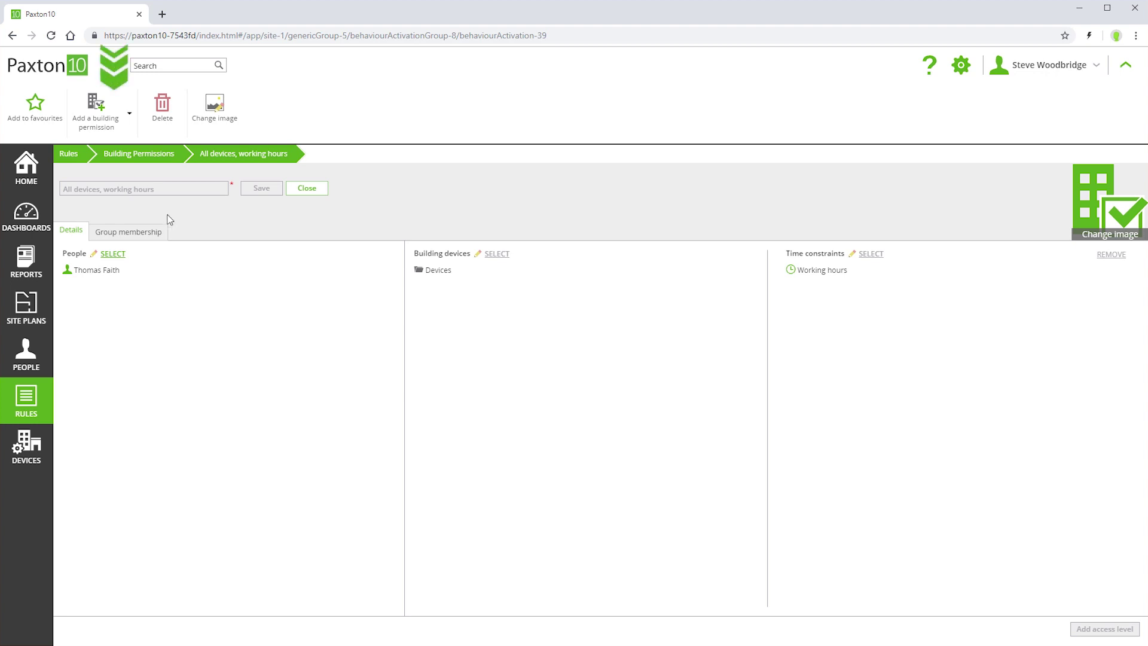
Add a new building permission named 'Office staff'
click(94, 106)
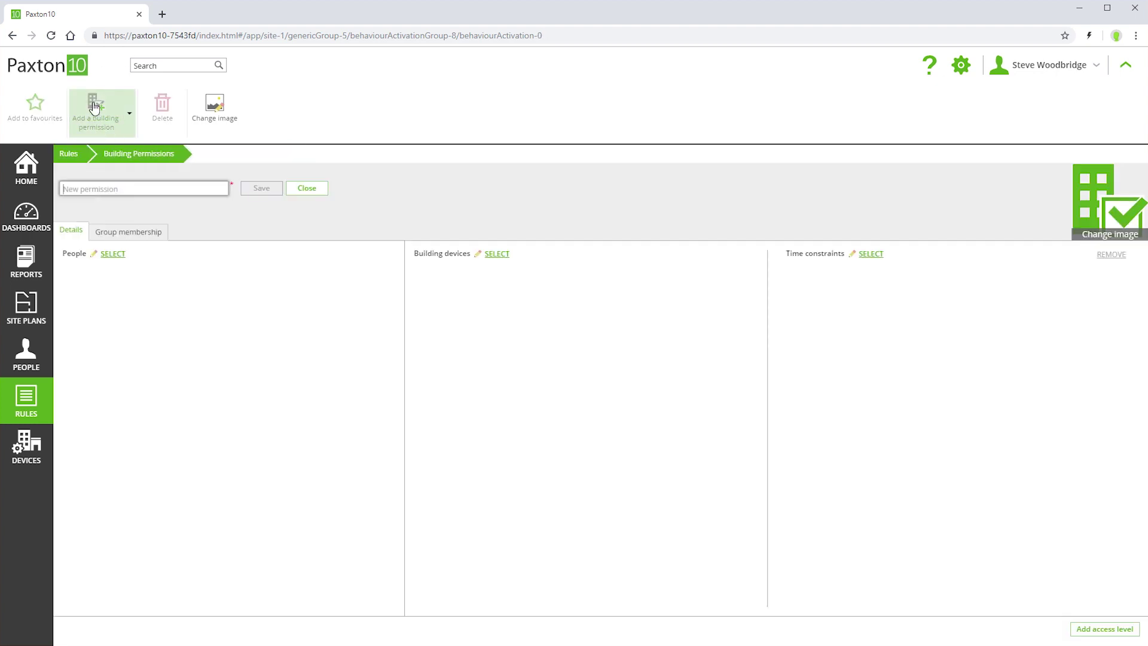
click(159, 188)
text(Office staff)
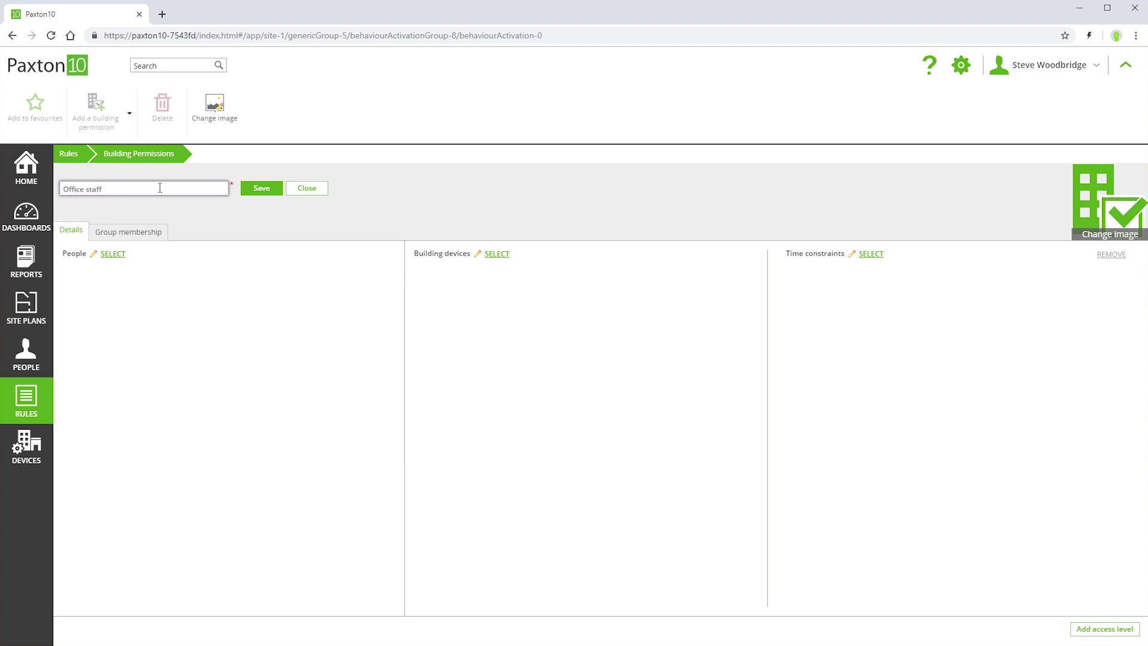
Apply the permission to the HR group and two individual Managers
click(113, 254)
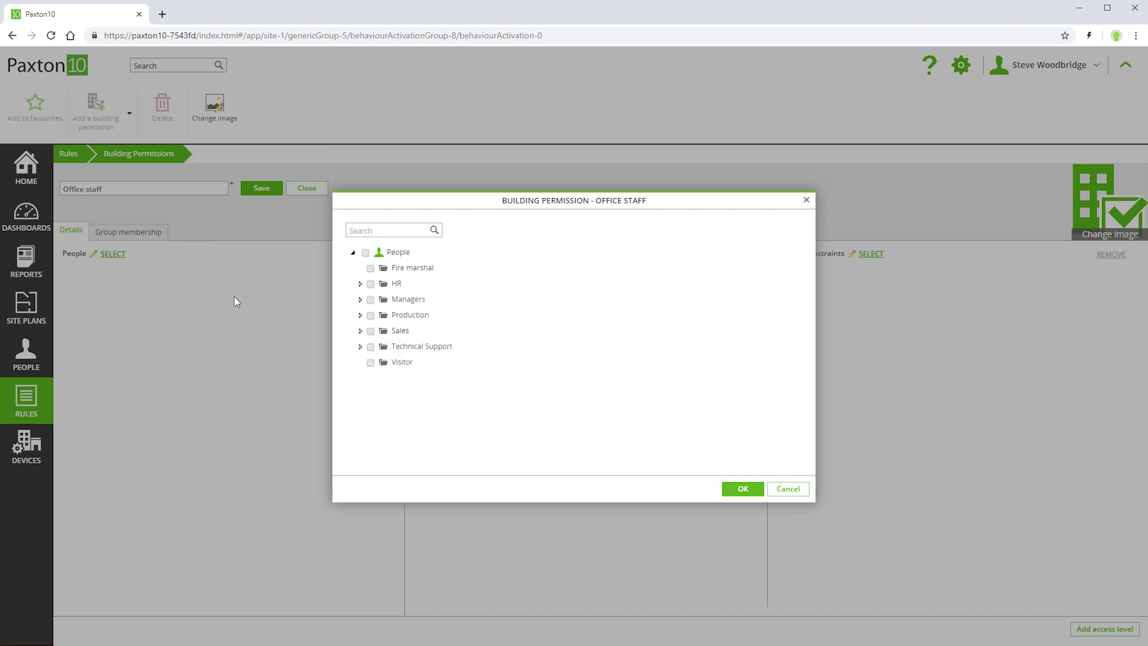
click(370, 284)
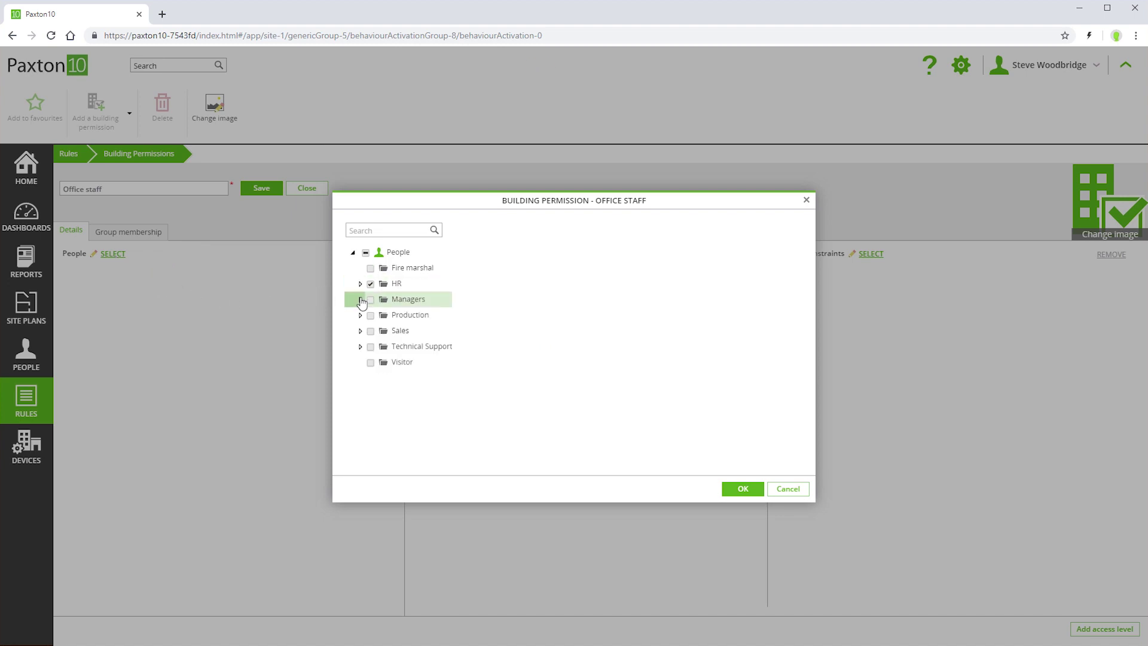
click(360, 299)
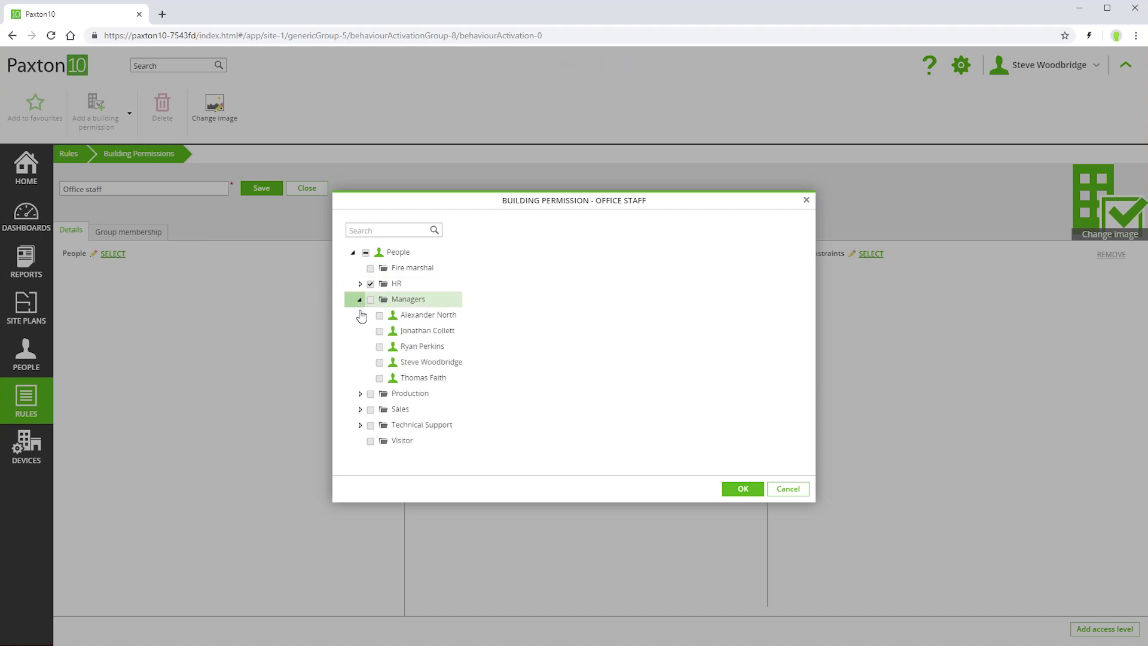
click(379, 362)
click(379, 346)
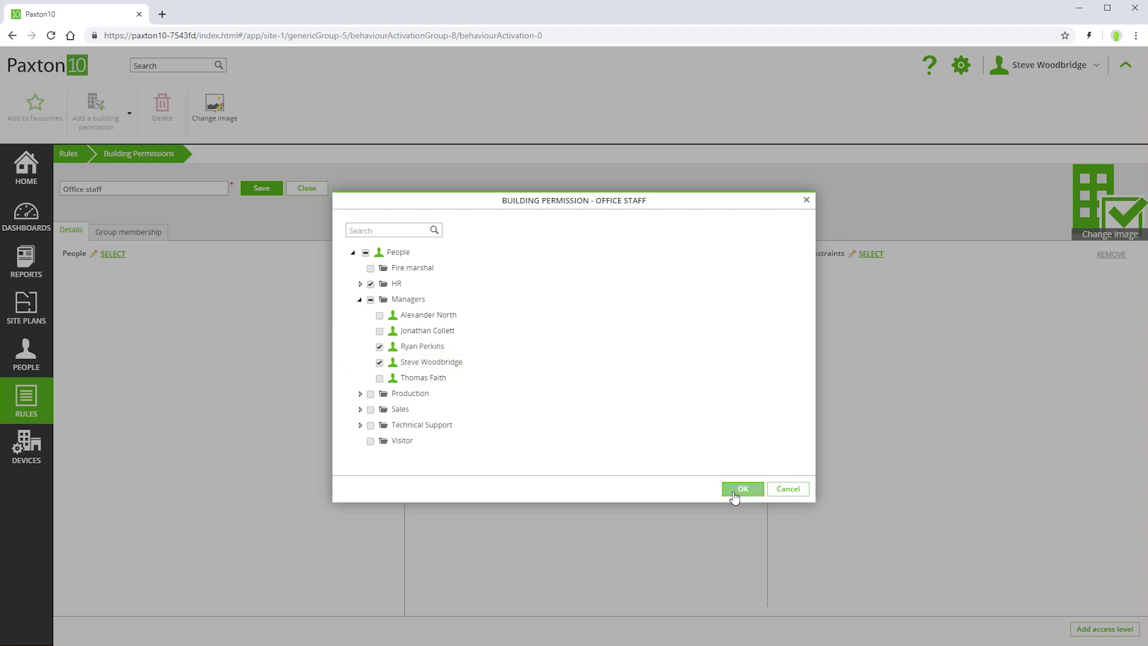
click(734, 490)
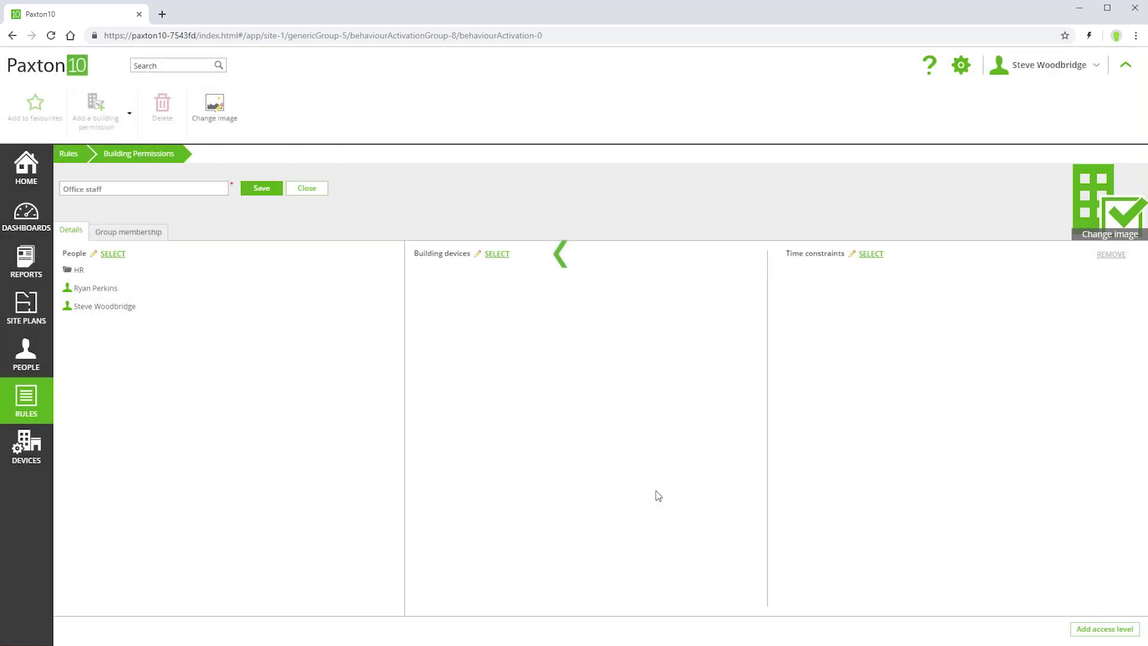
Cover the Common Areas, Ground Floor and Office door devices
click(496, 254)
click(371, 268)
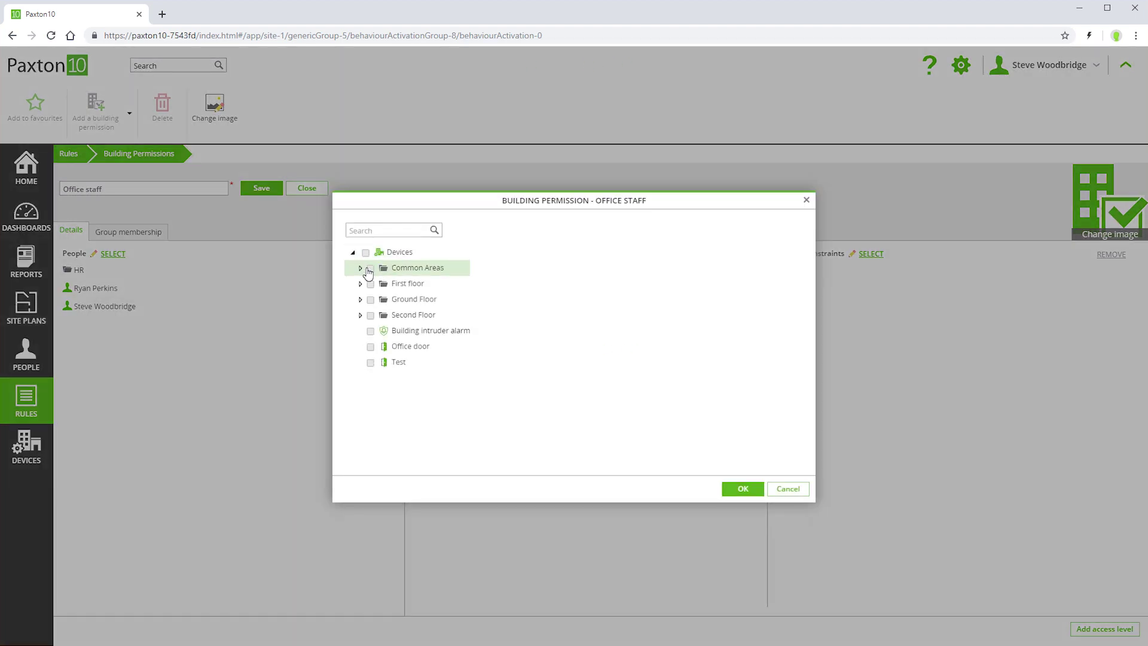
click(370, 300)
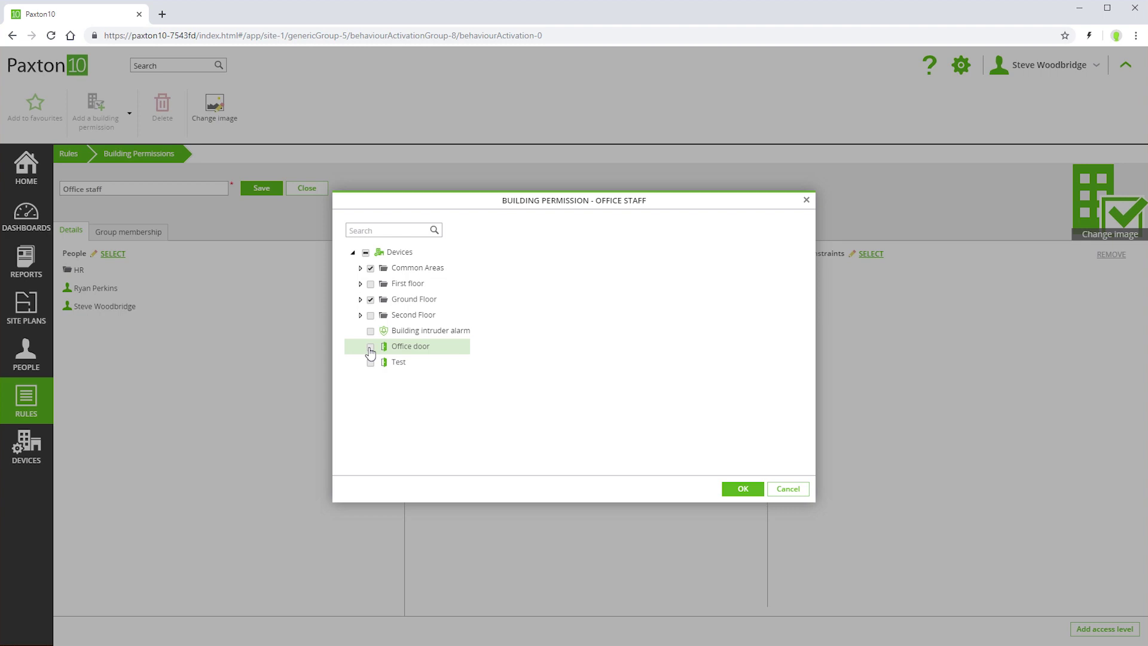
click(371, 347)
click(741, 488)
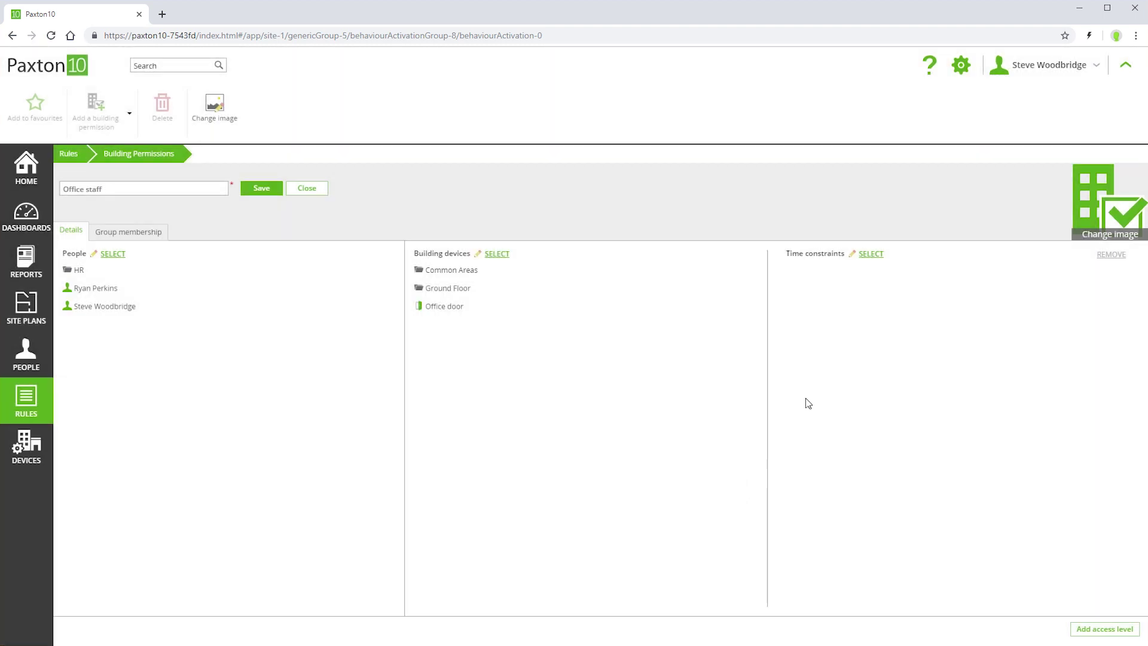
Restrict the permission to the Working hours time profile
click(869, 253)
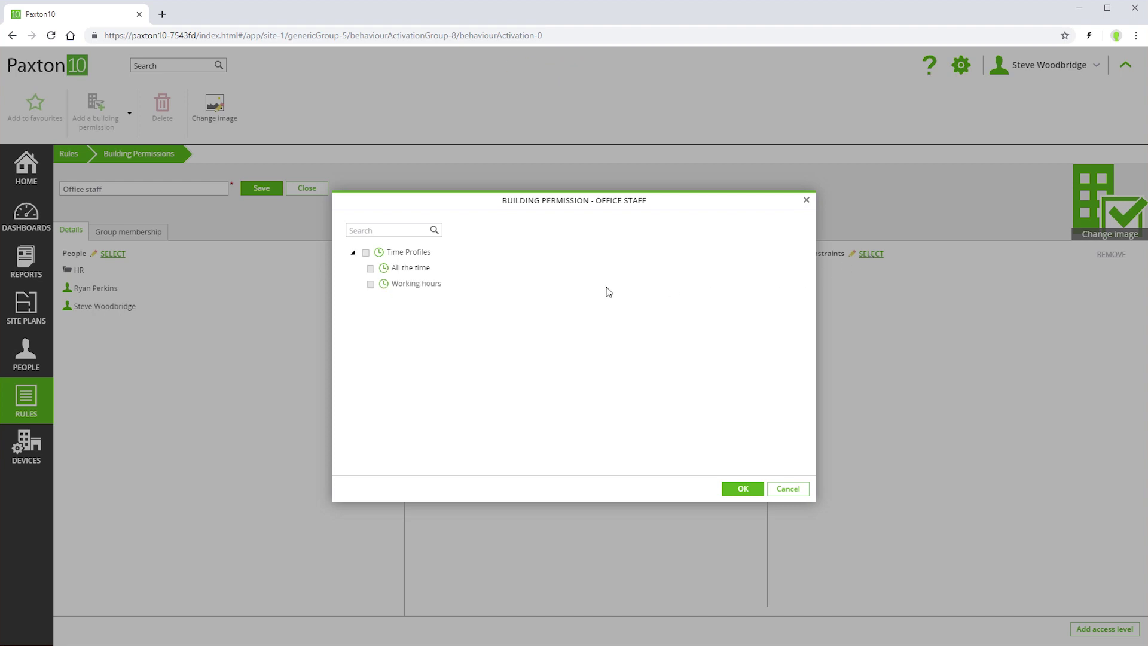
click(370, 284)
click(740, 493)
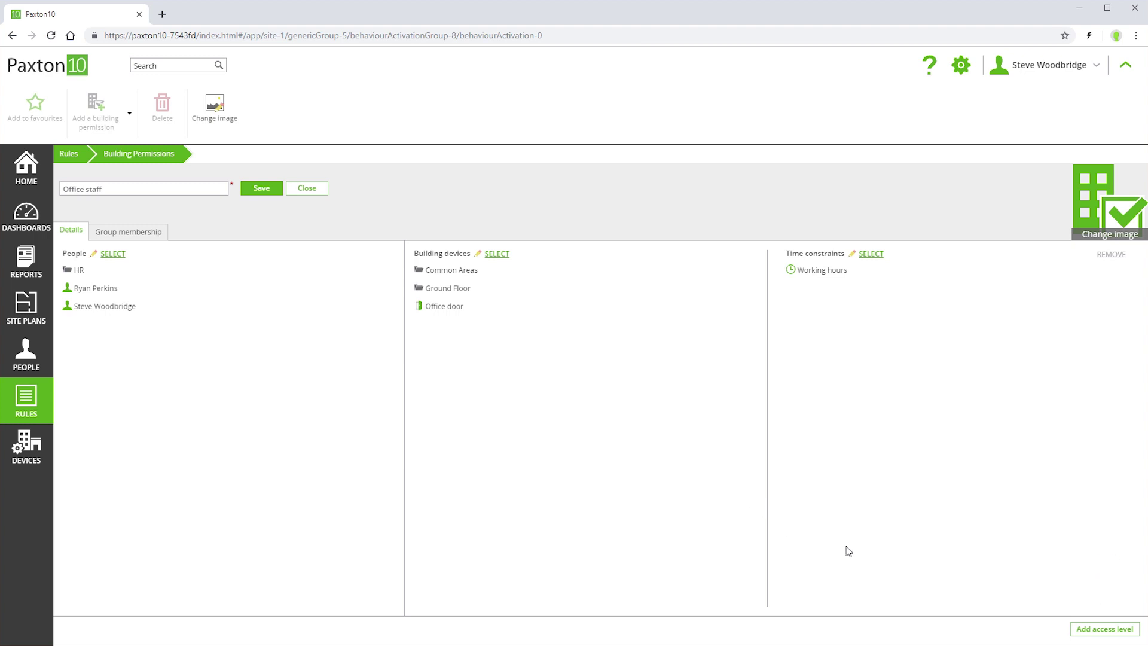
Add a second access level covering the Car park barrier
click(1077, 632)
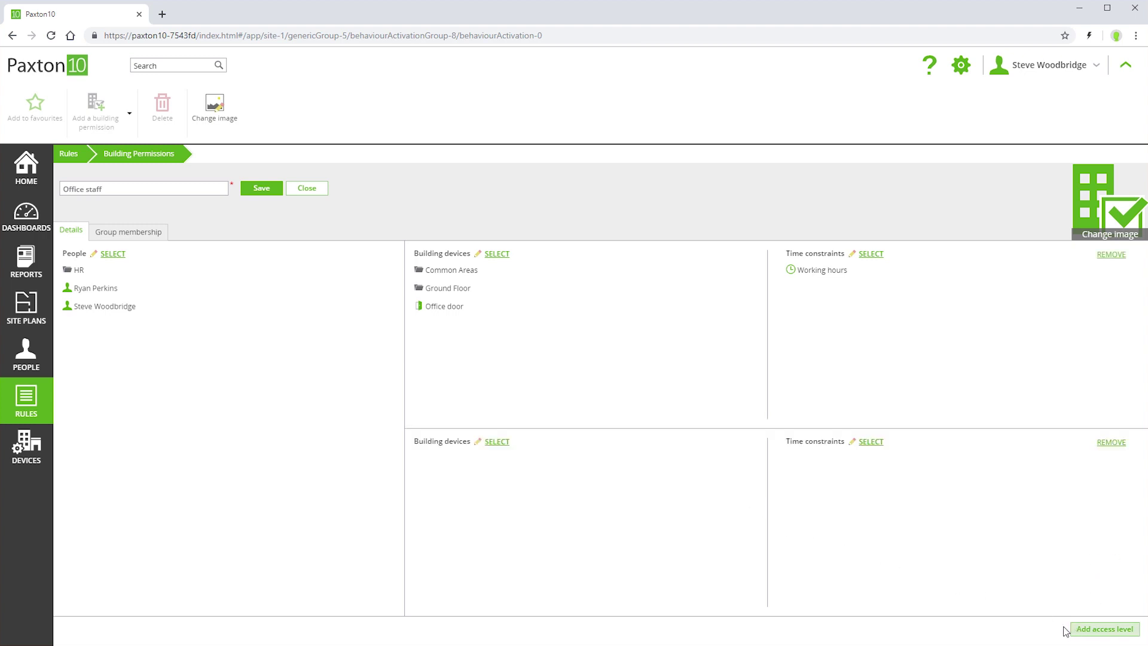
click(494, 444)
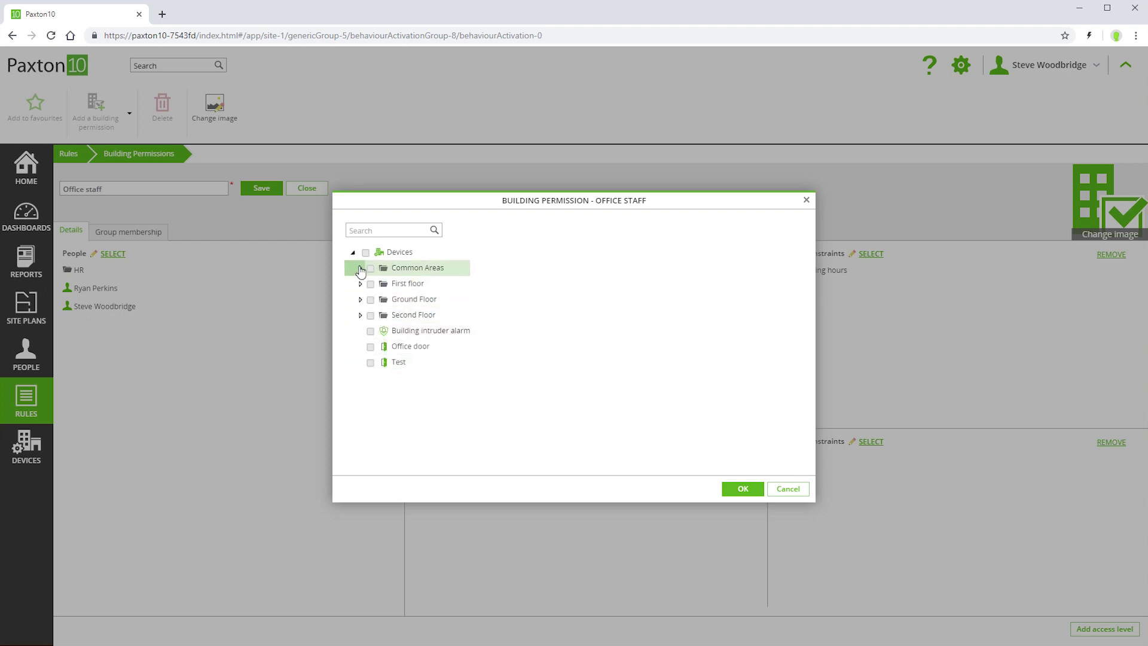
click(360, 269)
click(380, 300)
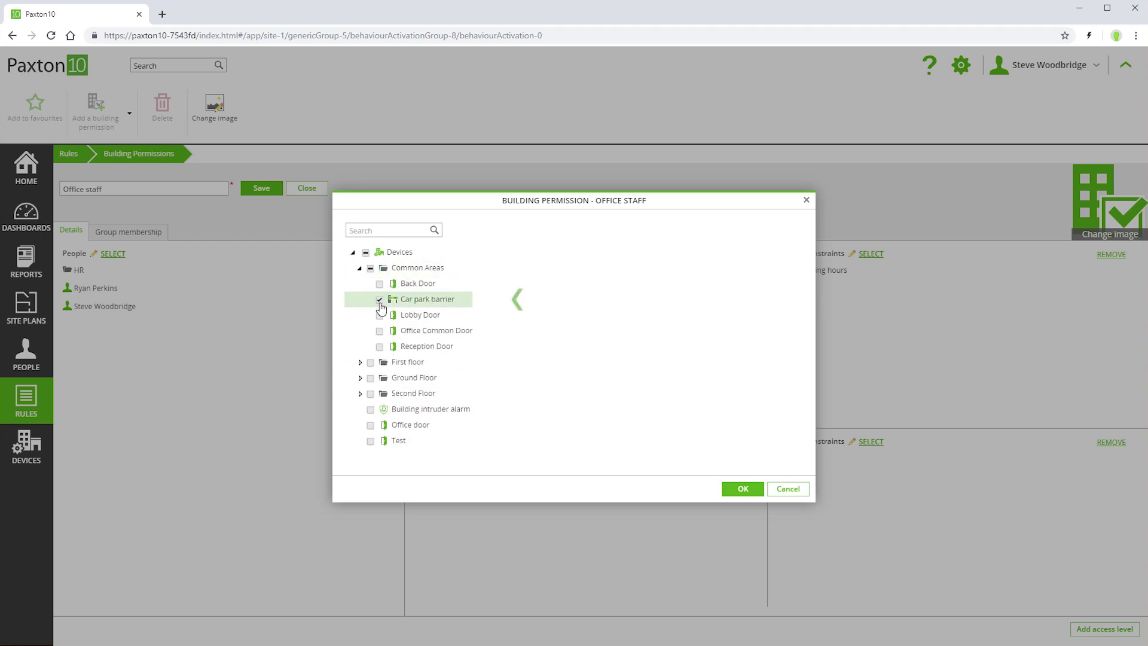
click(736, 488)
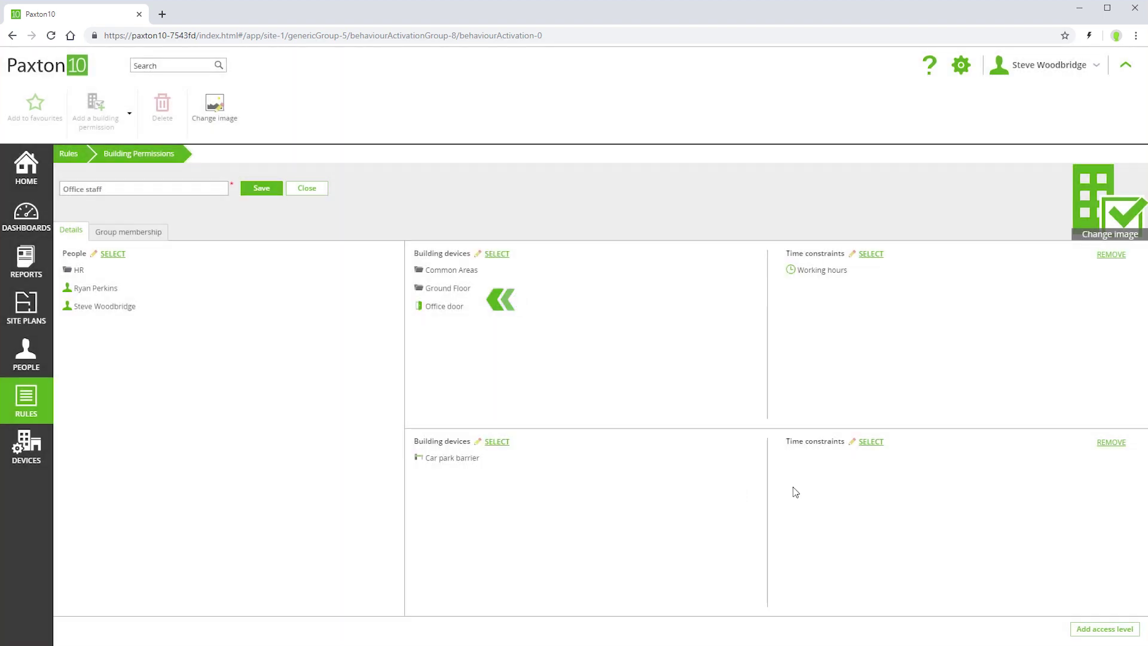
Set the second access level to All the time and save Office staff
click(872, 442)
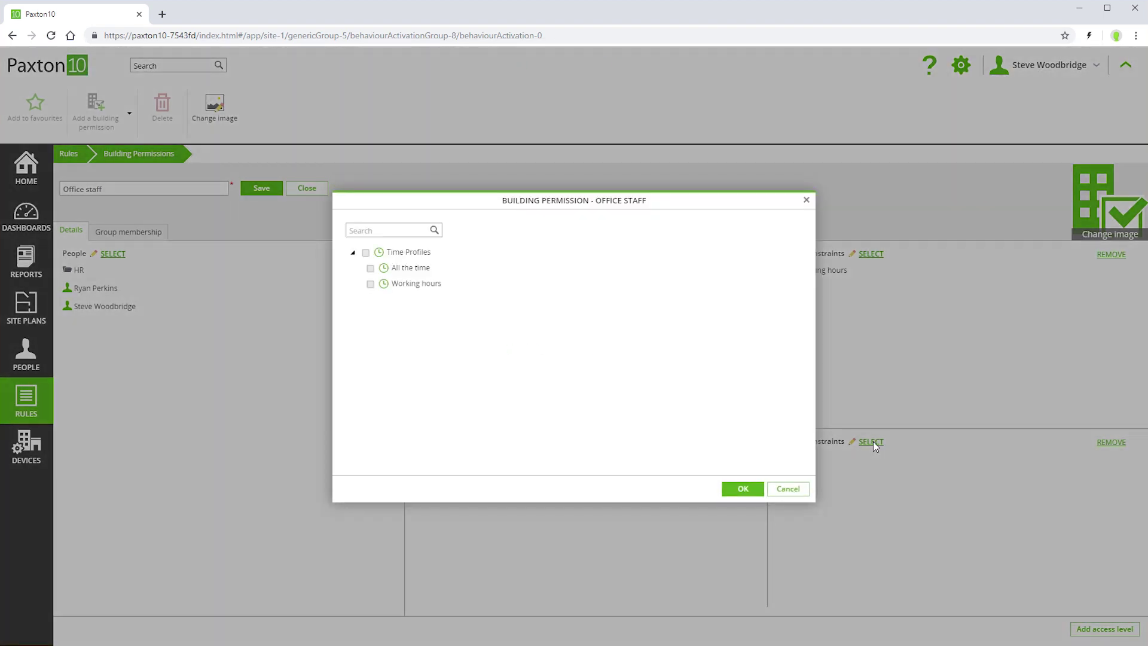
click(370, 269)
click(741, 490)
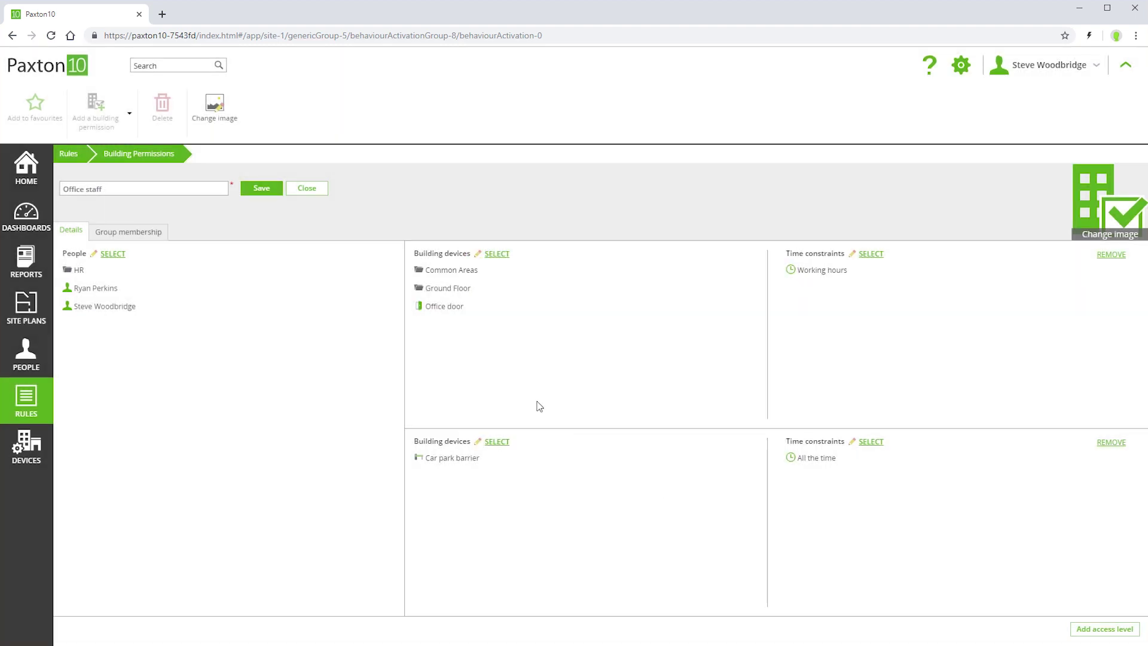
click(261, 188)
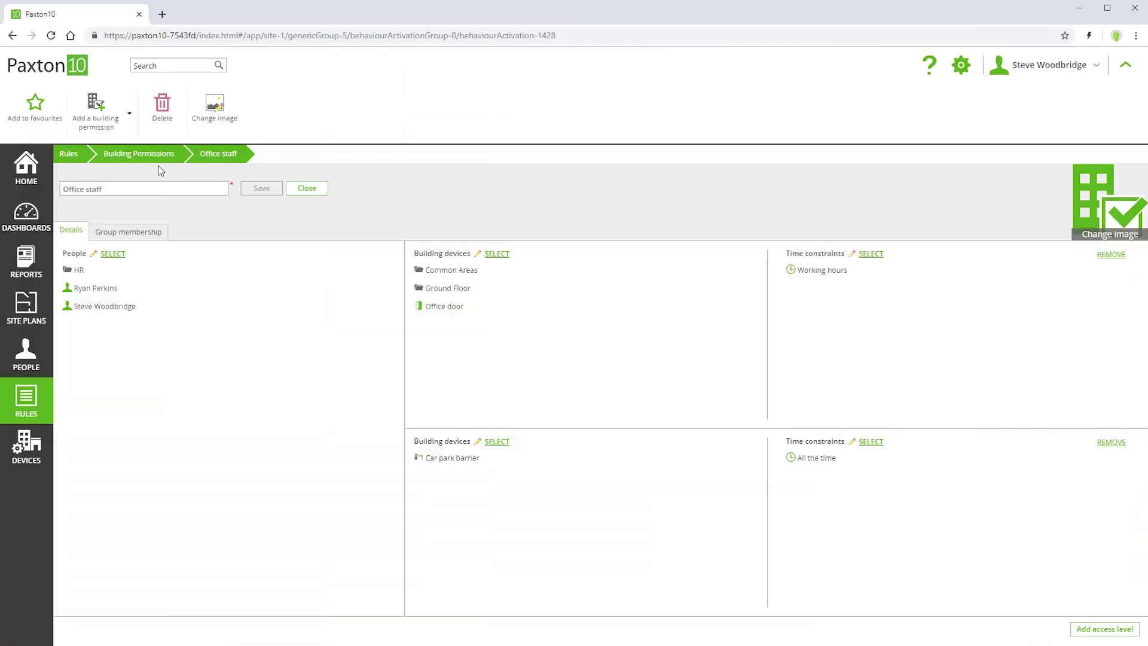
Open the Visitor permission and view its people without making changes
click(144, 158)
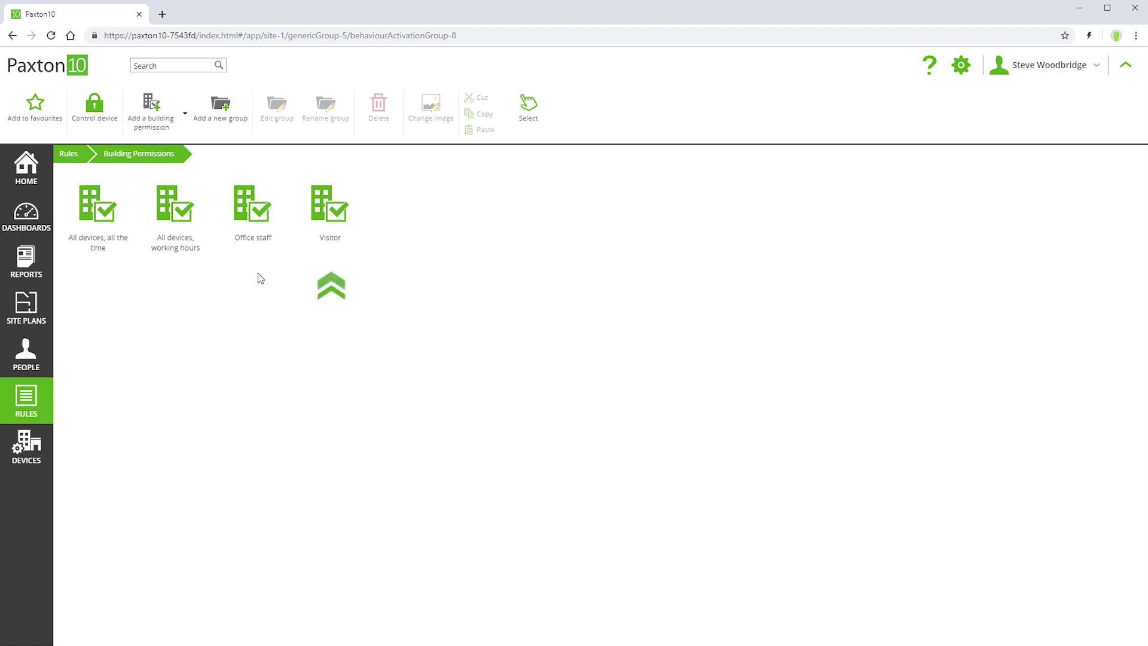
click(337, 222)
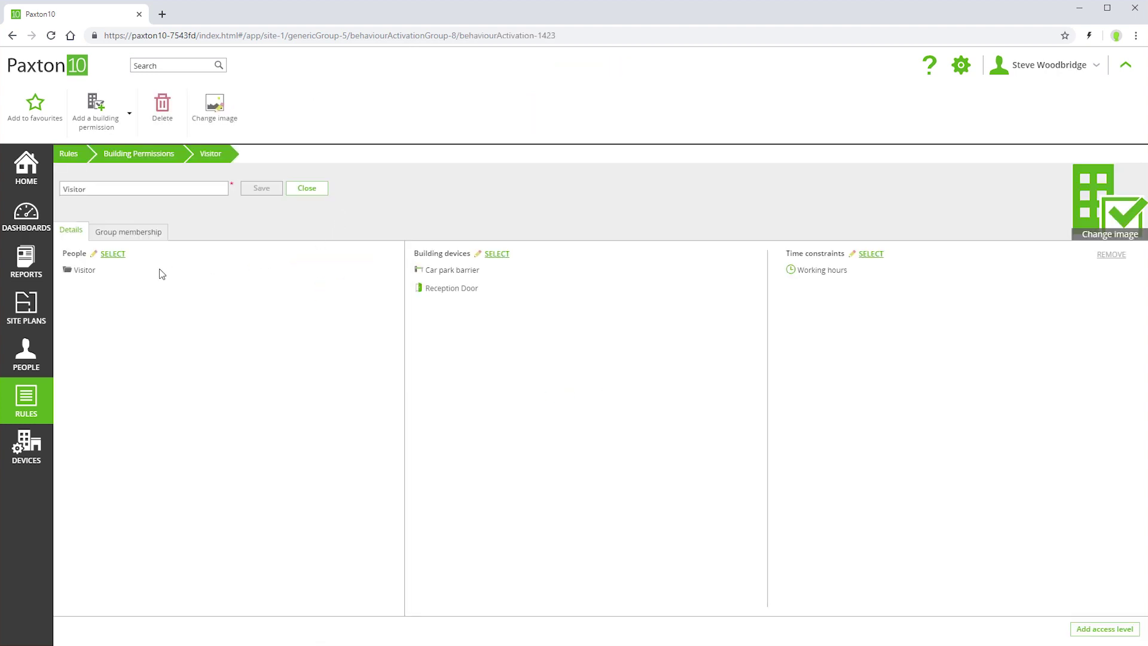
click(113, 254)
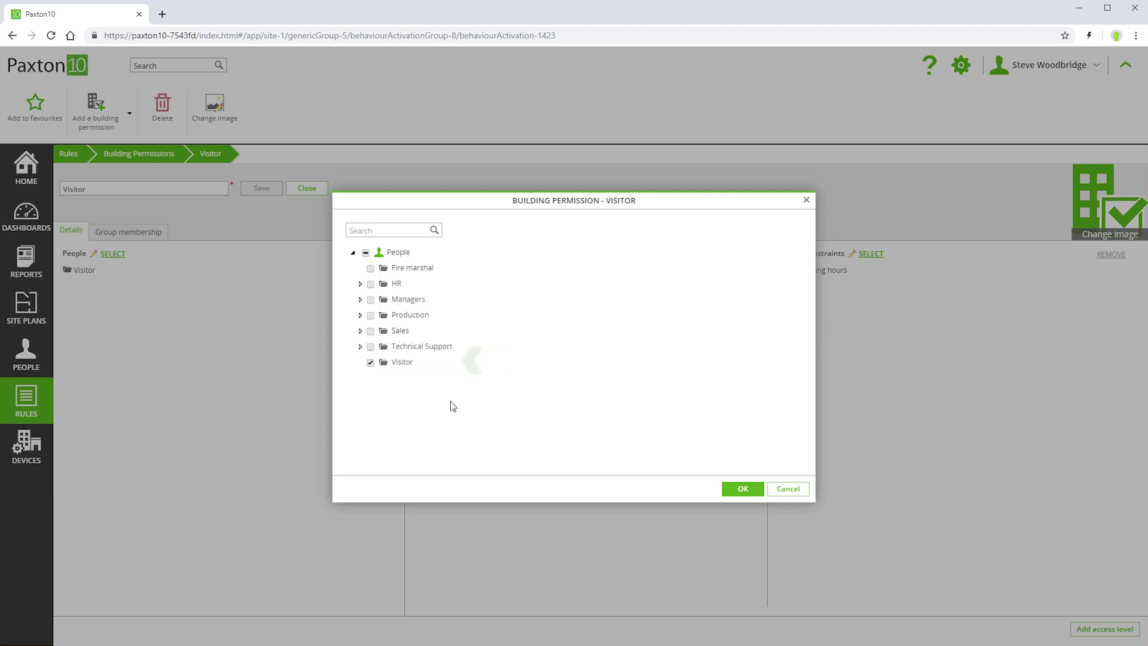
click(750, 493)
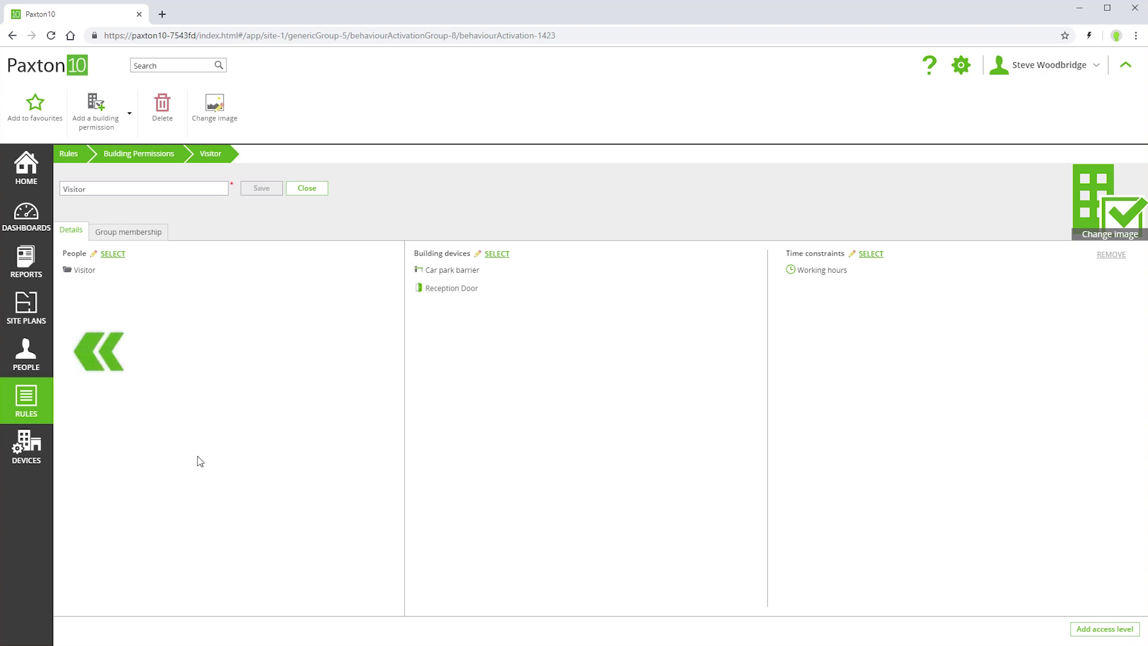
Add a new person with first and last name to Visitor, then open Managers
click(32, 355)
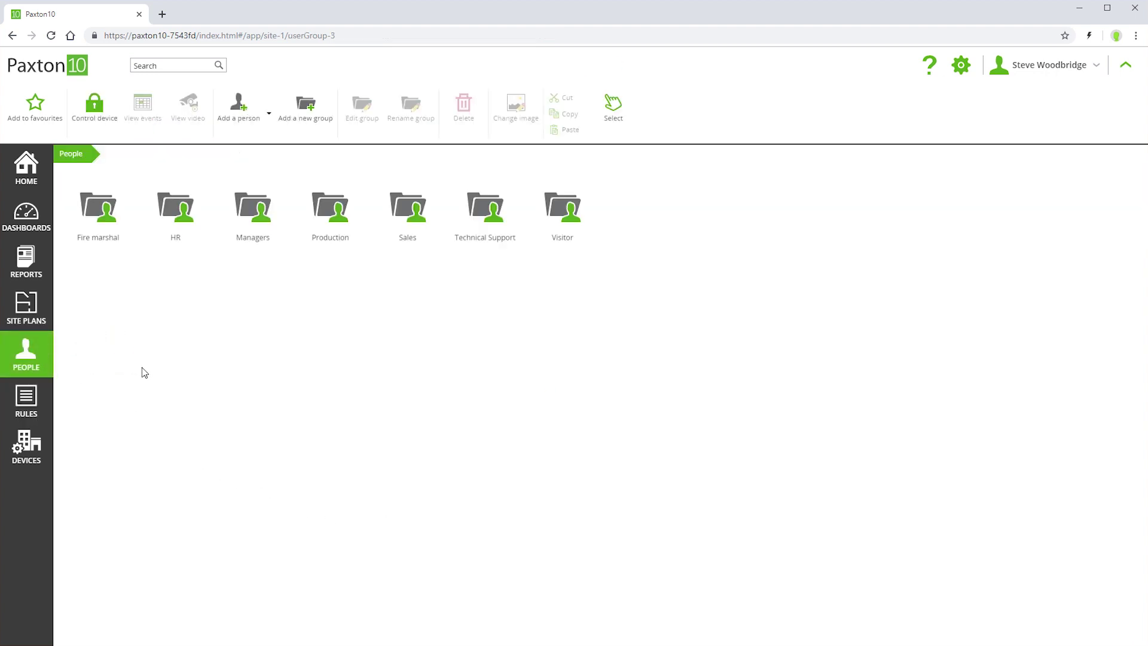
click(568, 221)
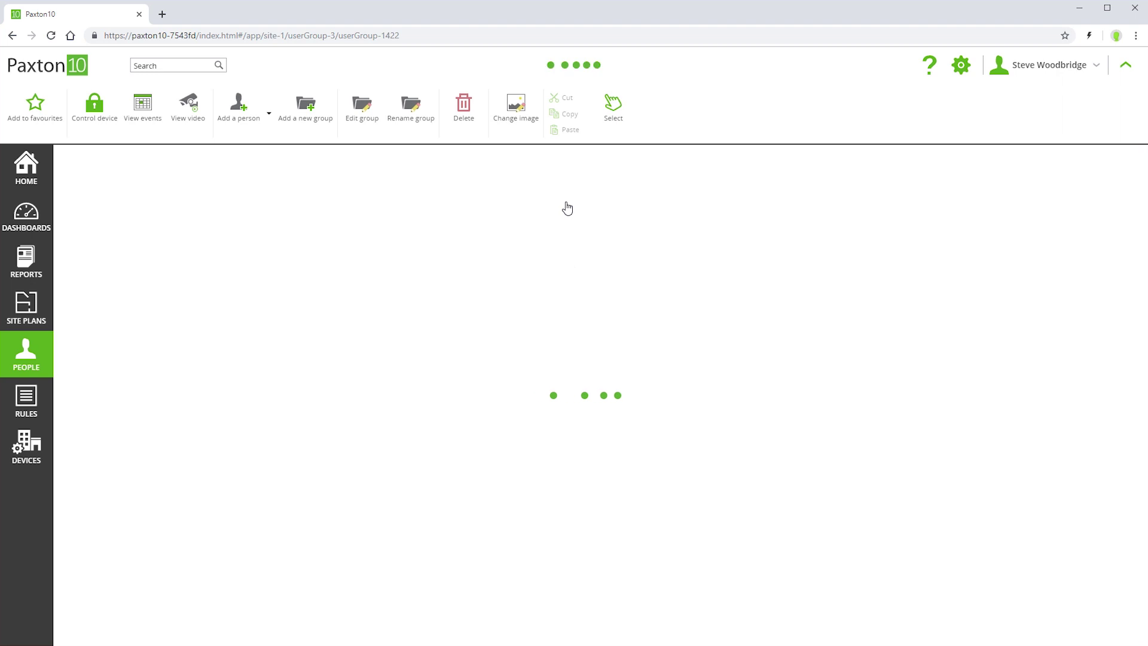
click(231, 112)
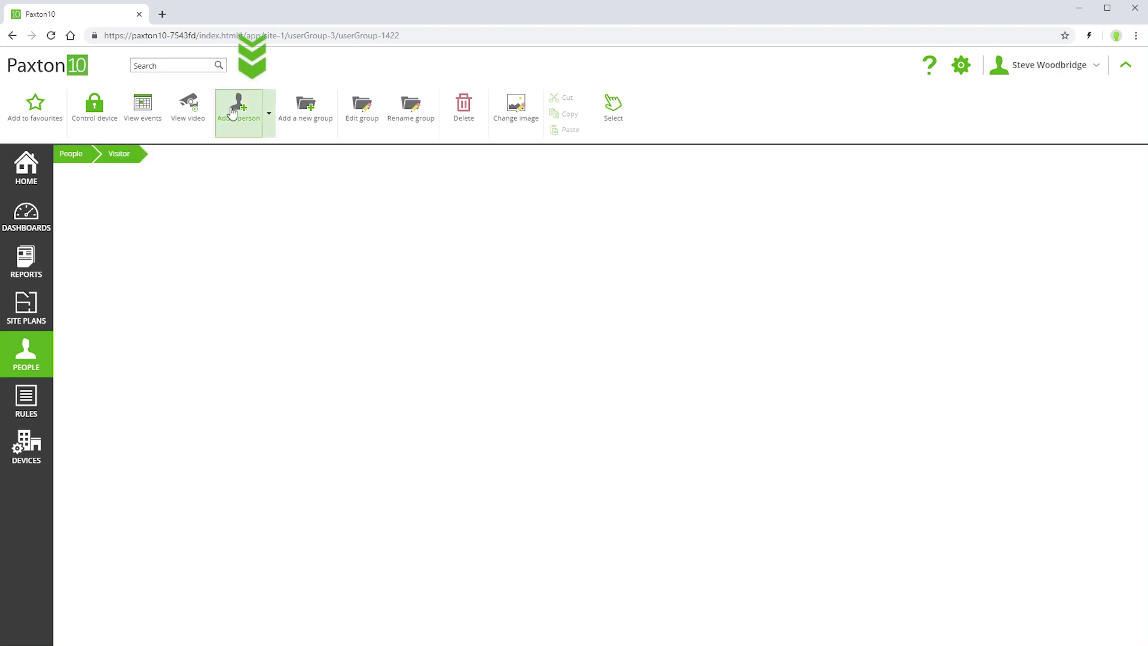
text(Pete)
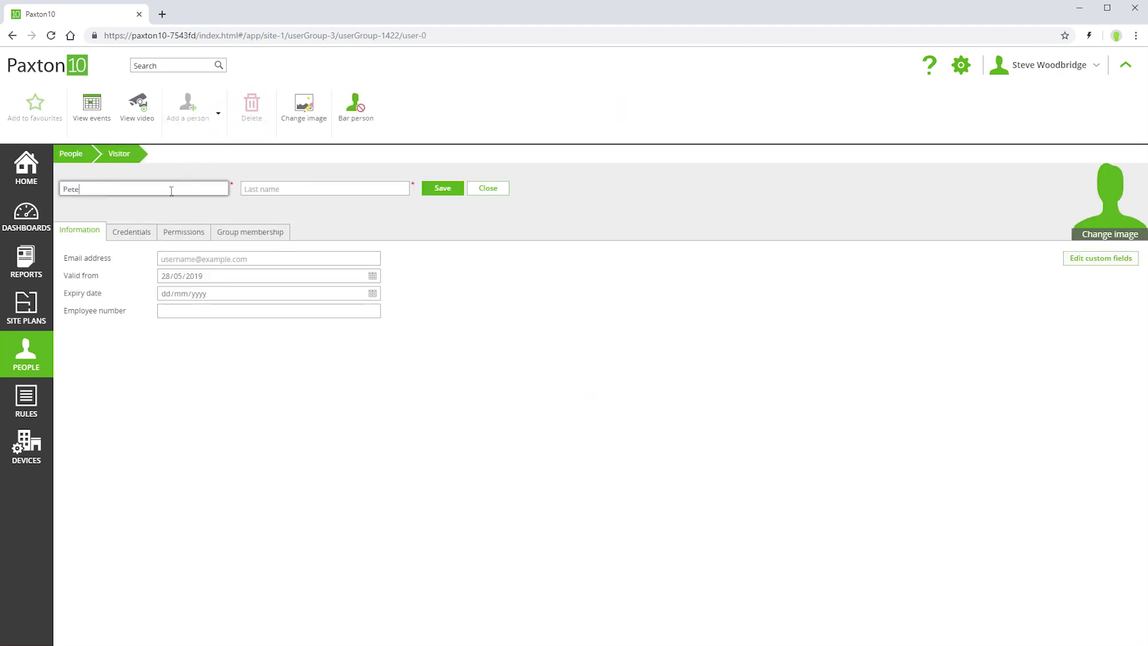
key(Tab)
text(Jo)
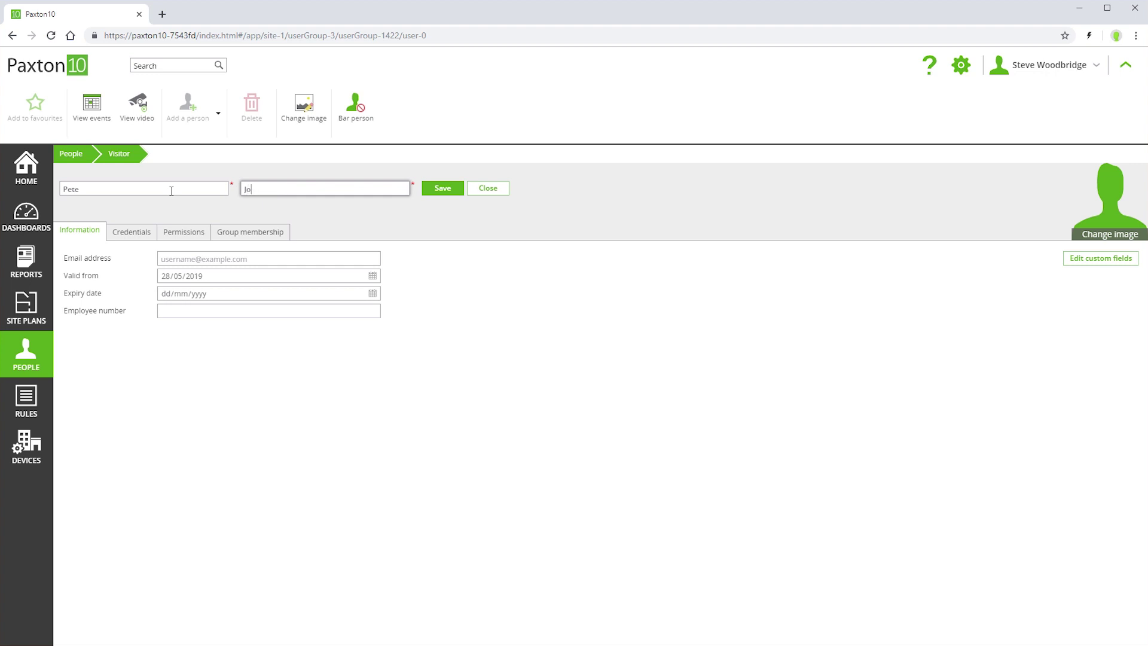
click(447, 191)
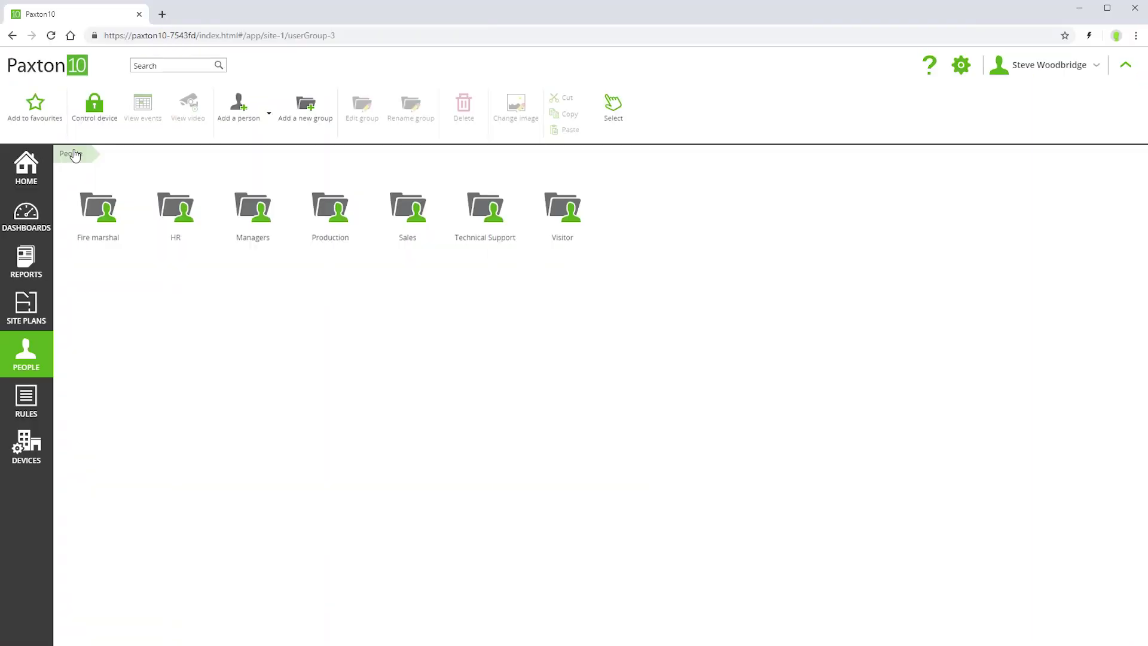
click(250, 220)
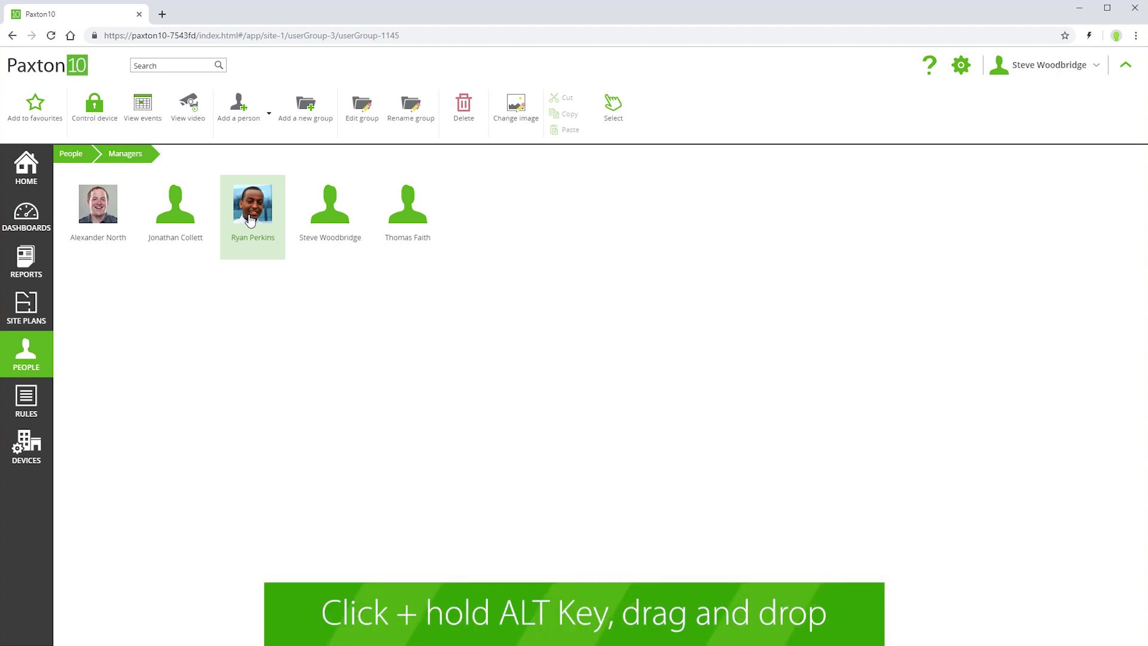
Copy the third manager and paste them into the Fire marshal group
right_click(250, 220)
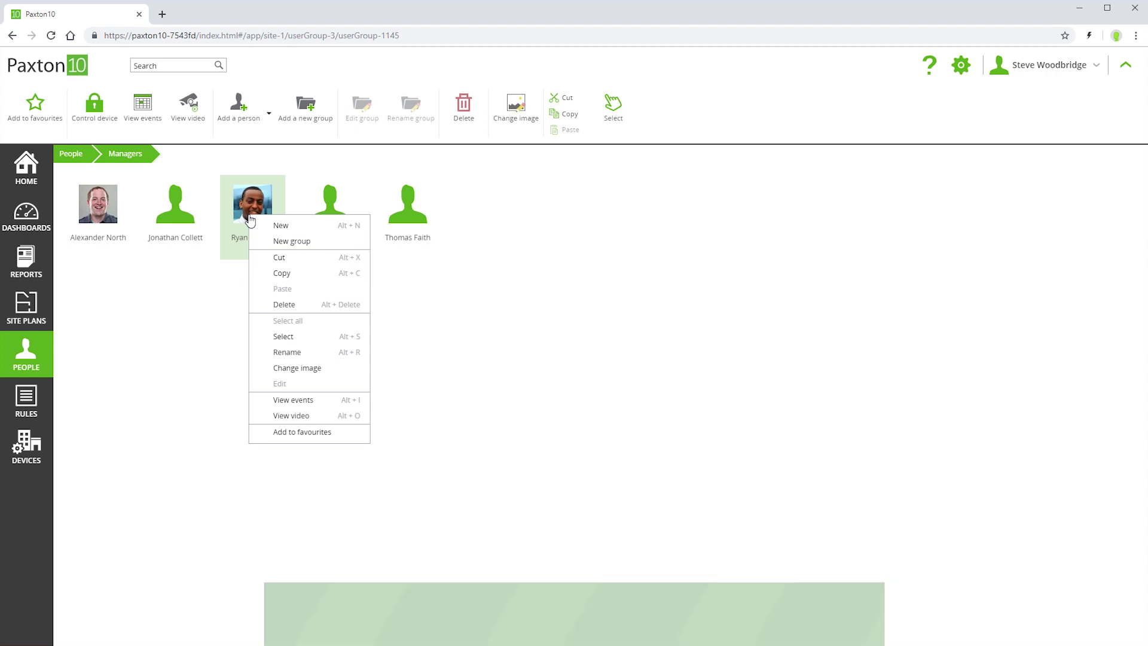
click(281, 275)
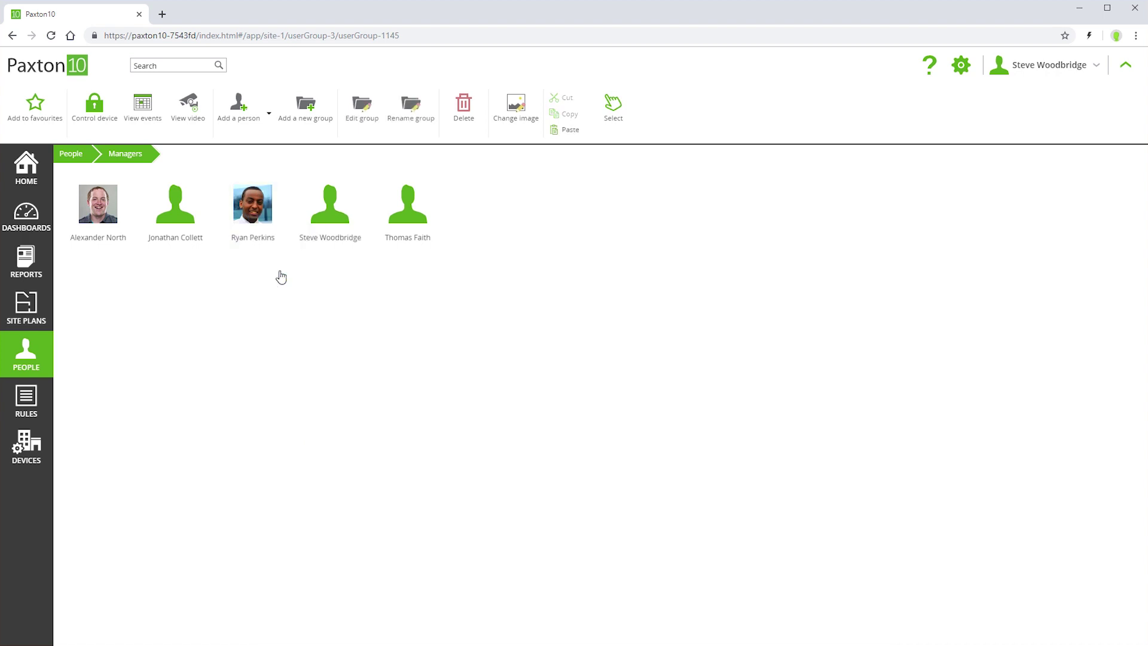
click(80, 153)
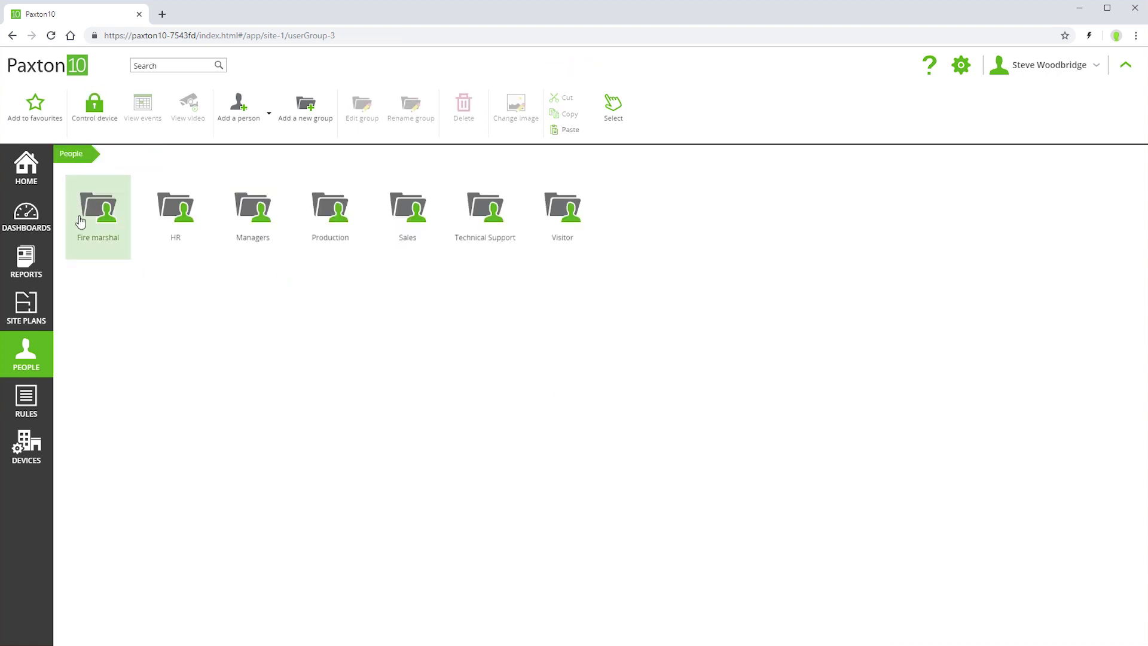
double_click(81, 223)
right_click(84, 223)
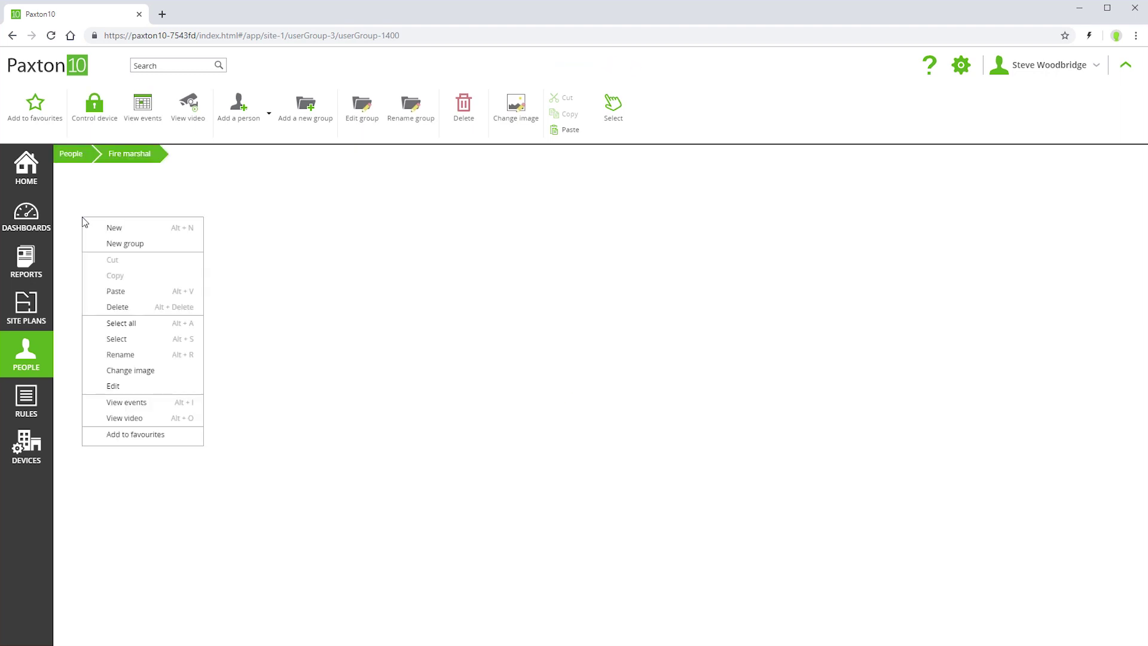
click(109, 294)
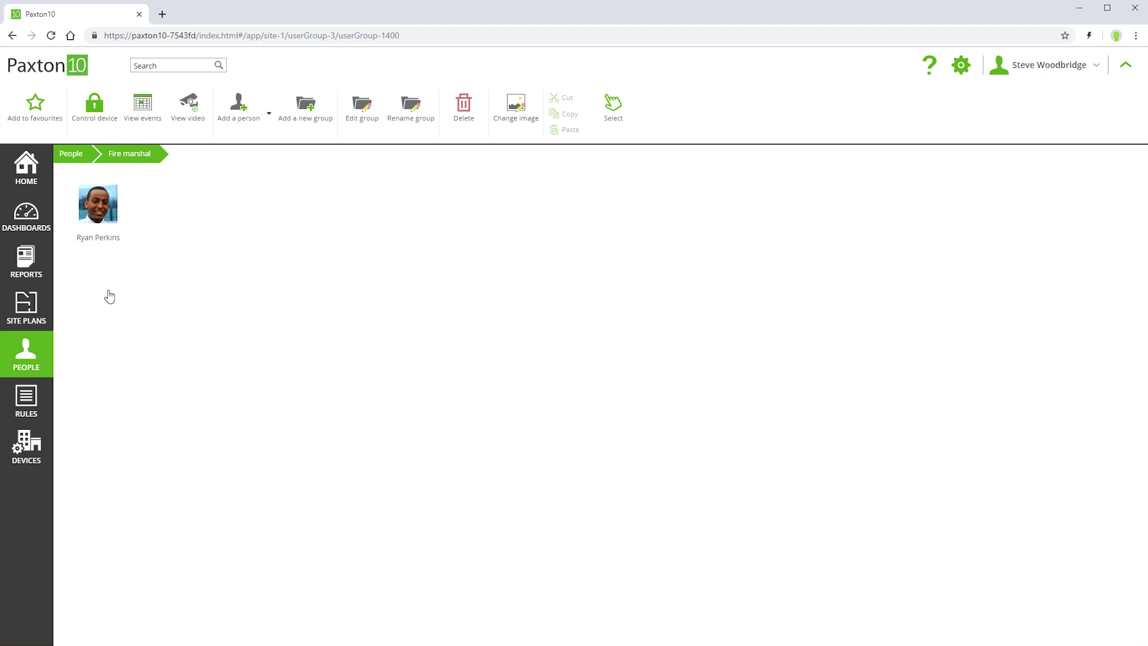
Check the copied person's group membership and Office staff building permission, then go back to People
double_click(104, 231)
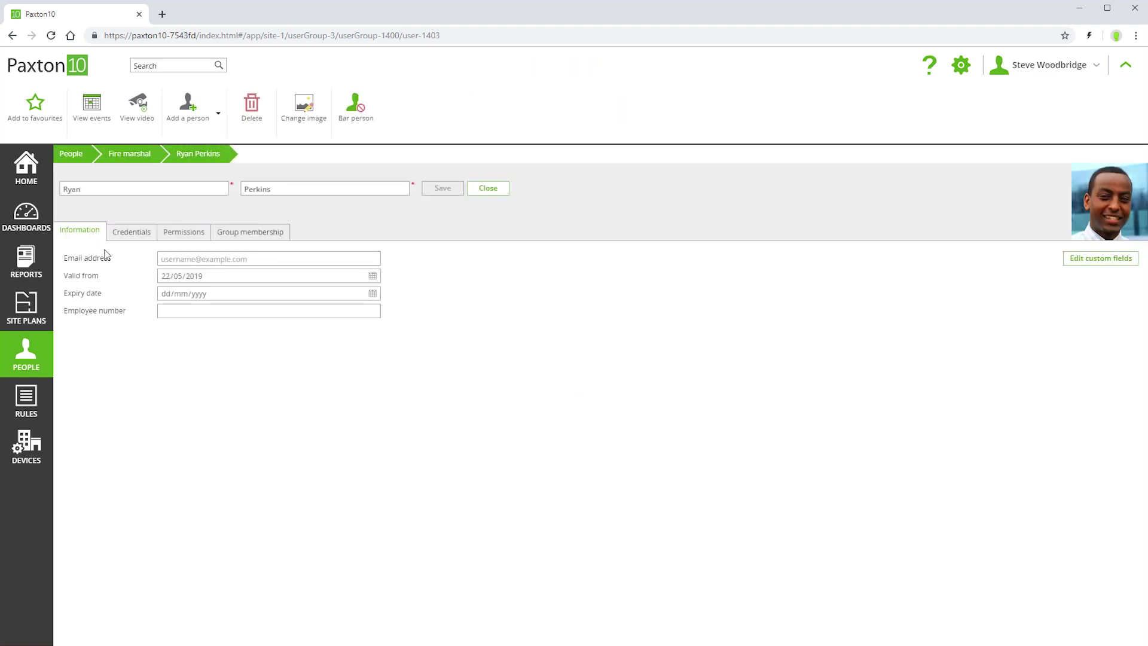
click(233, 235)
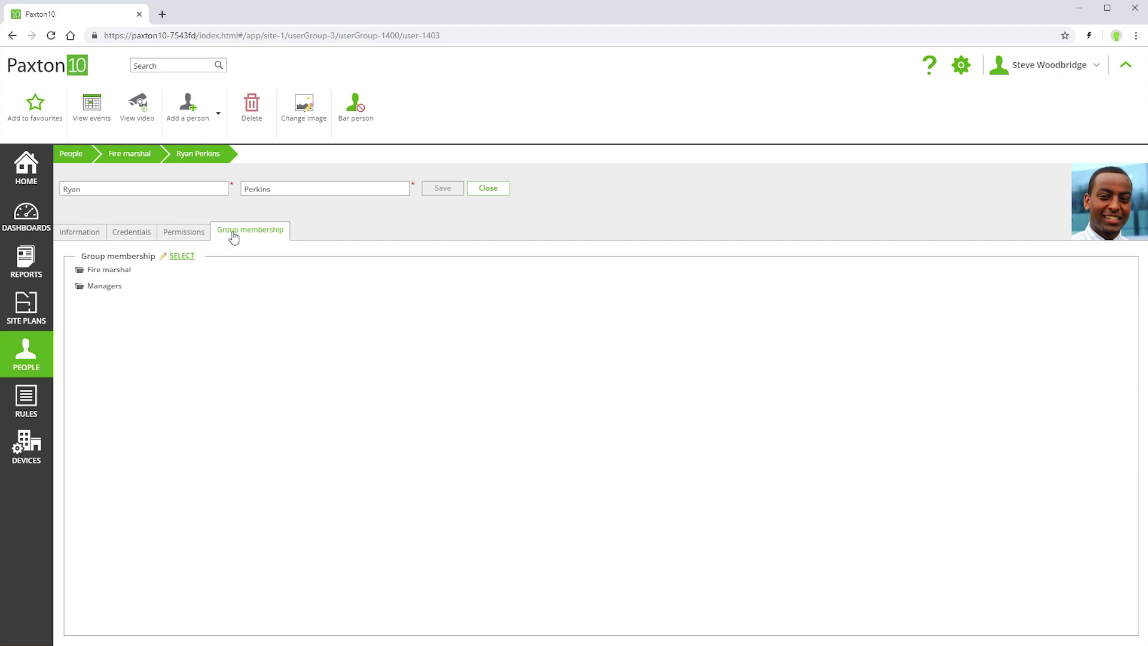
click(181, 237)
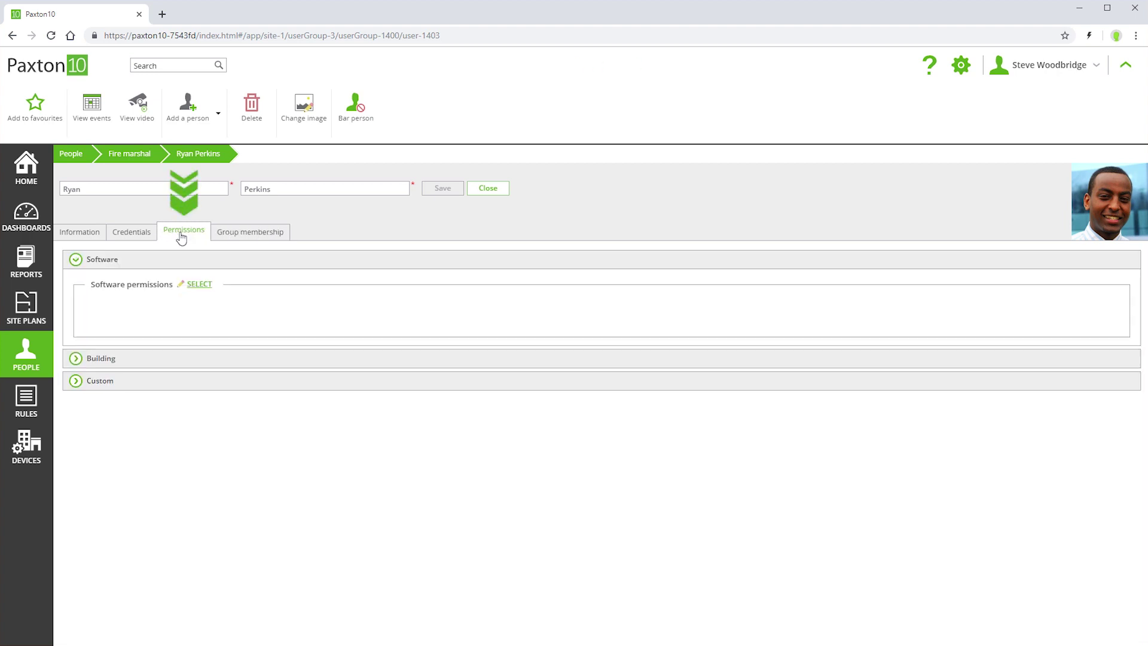
click(96, 362)
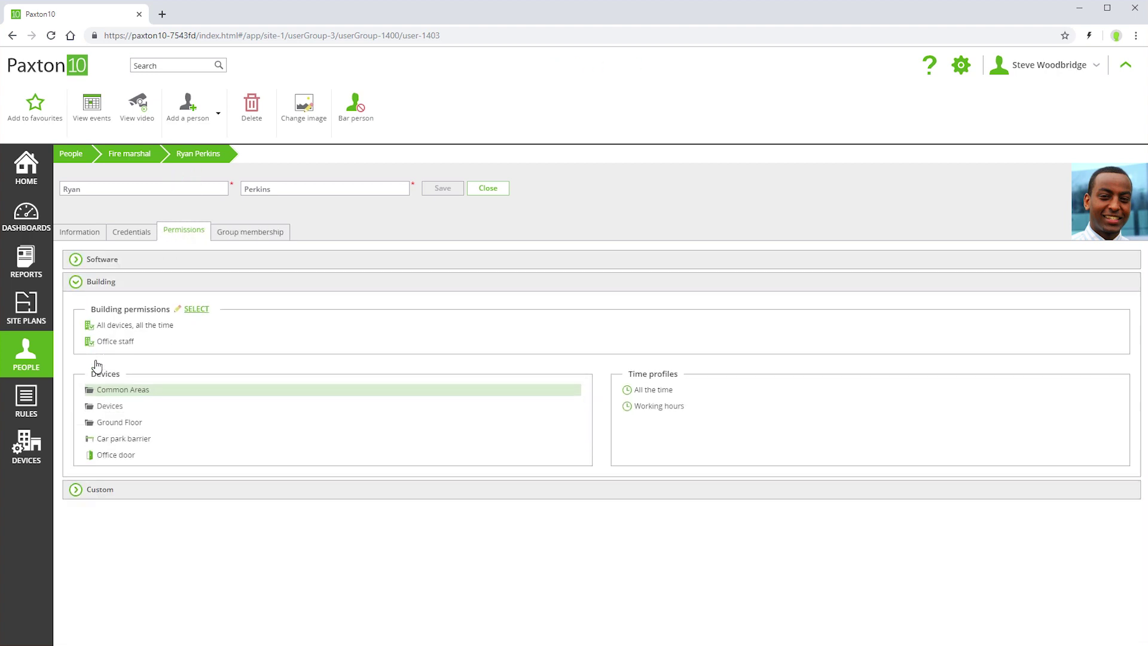
click(84, 154)
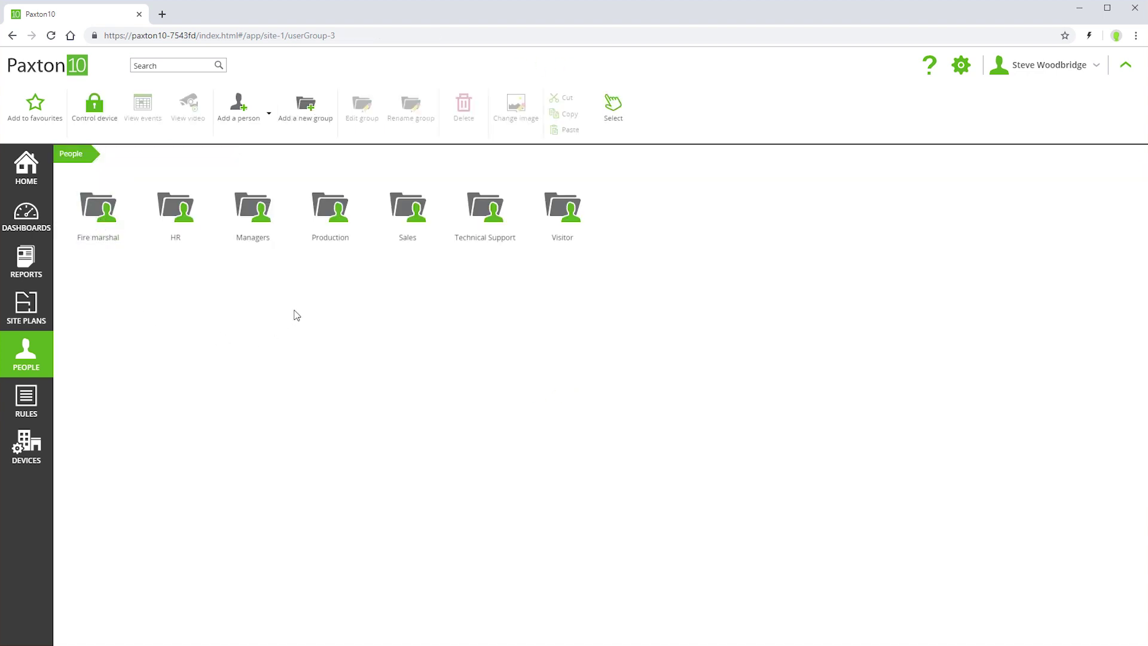
Bar the fourth Production group member from the building and save the record
double_click(330, 214)
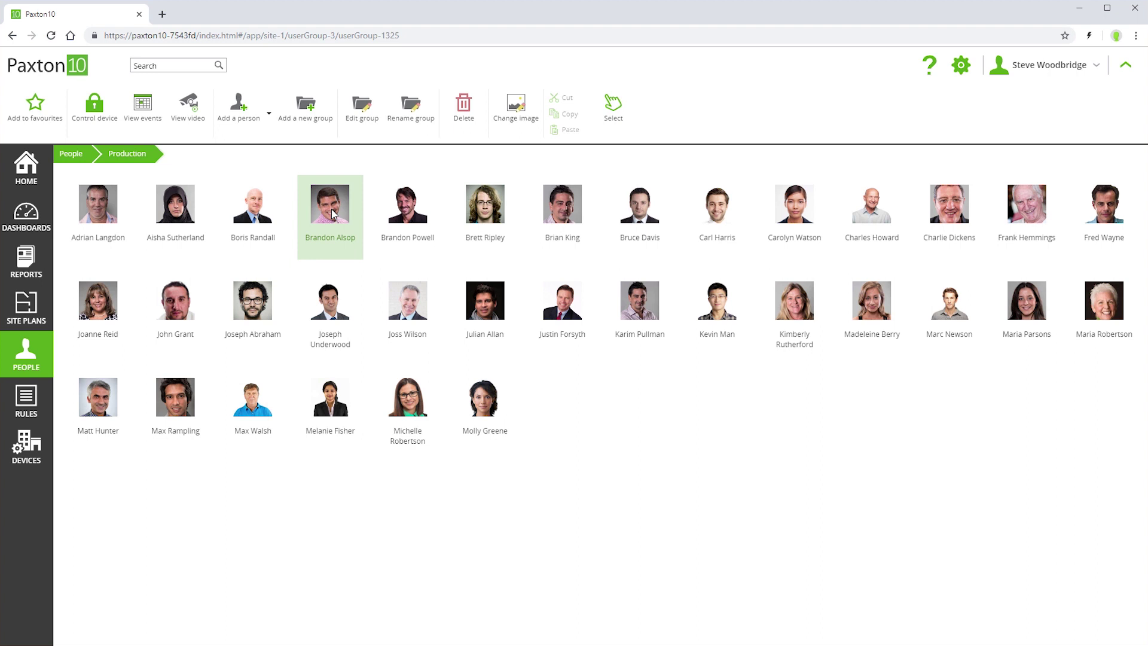
double_click(331, 209)
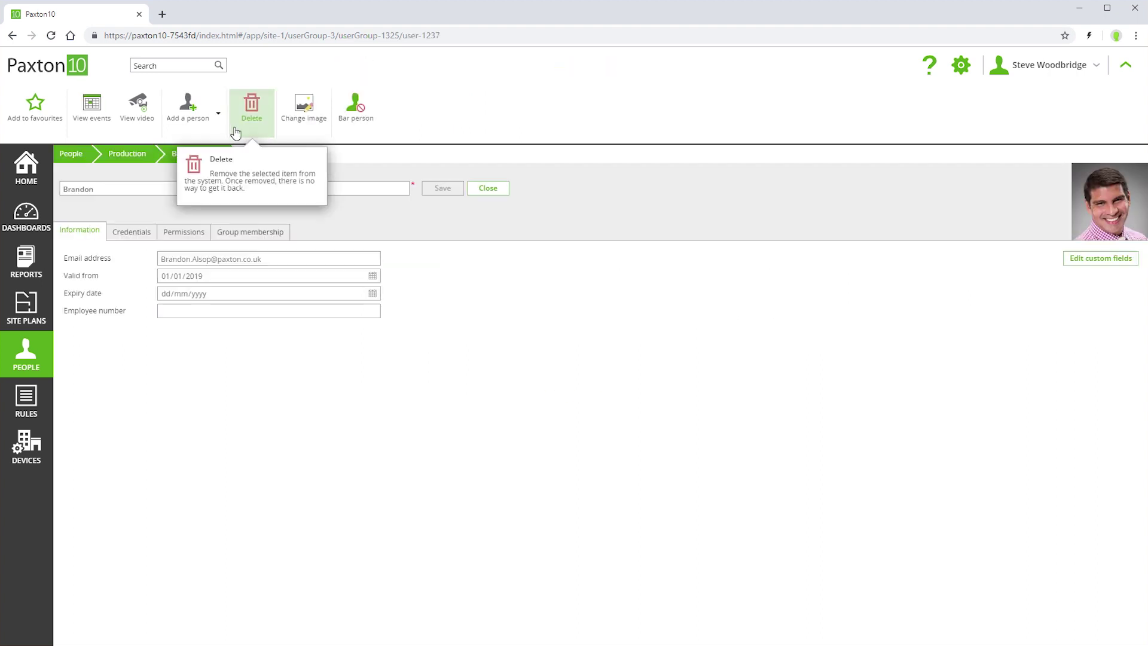
click(350, 113)
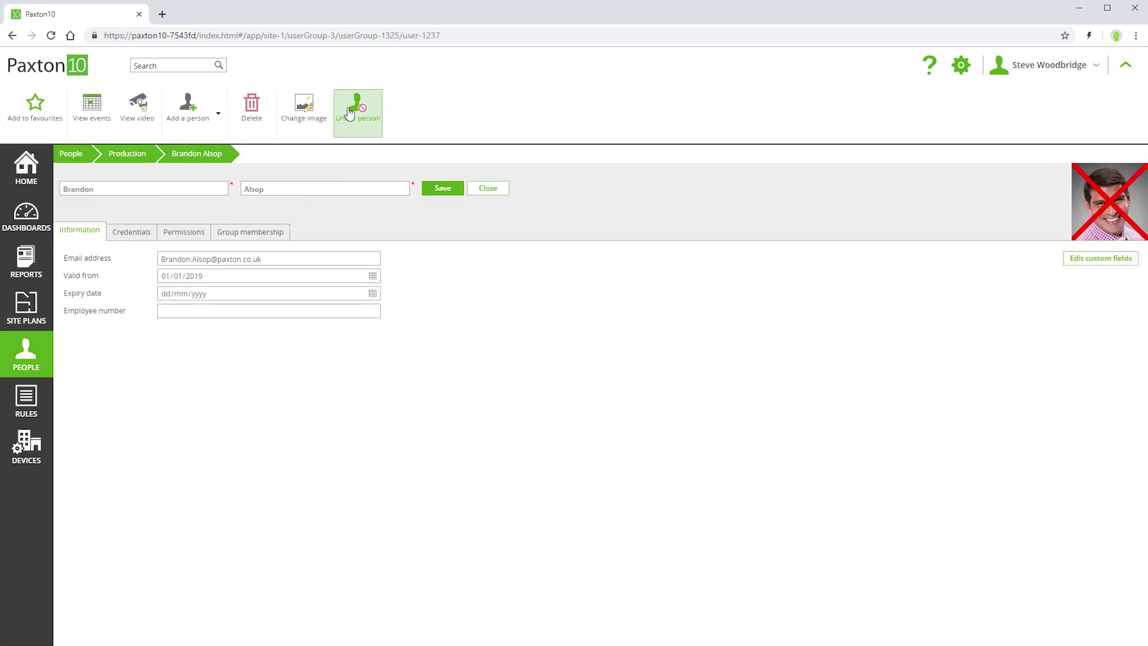
click(433, 197)
click(71, 156)
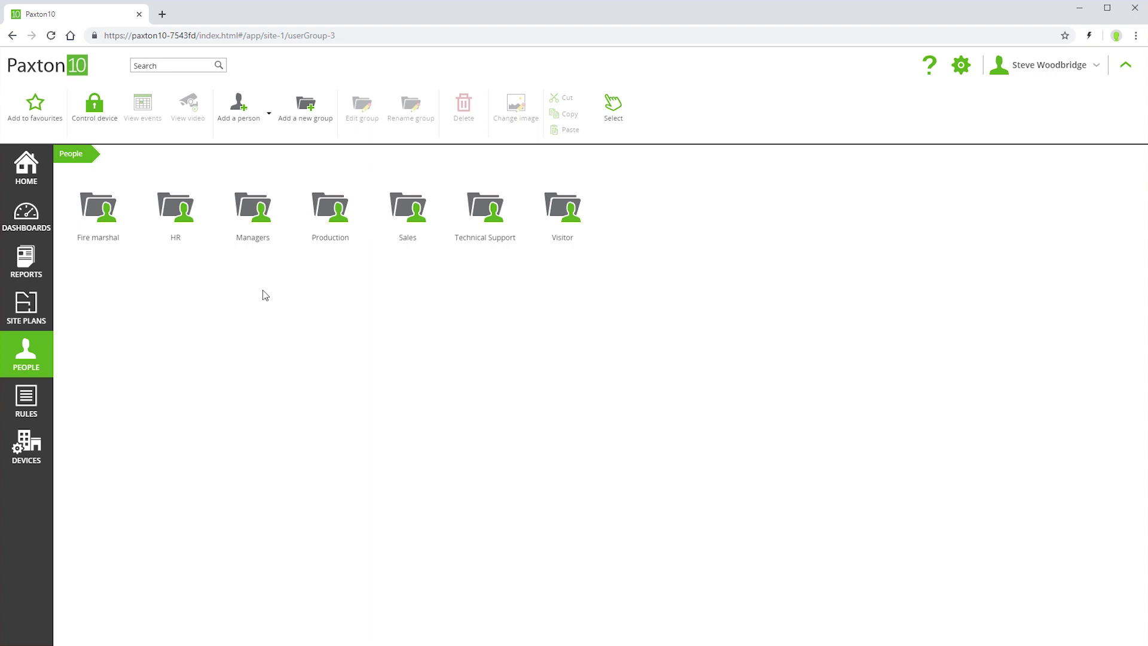
Assign the Office staff building permission to a Sales member and save their record
click(405, 211)
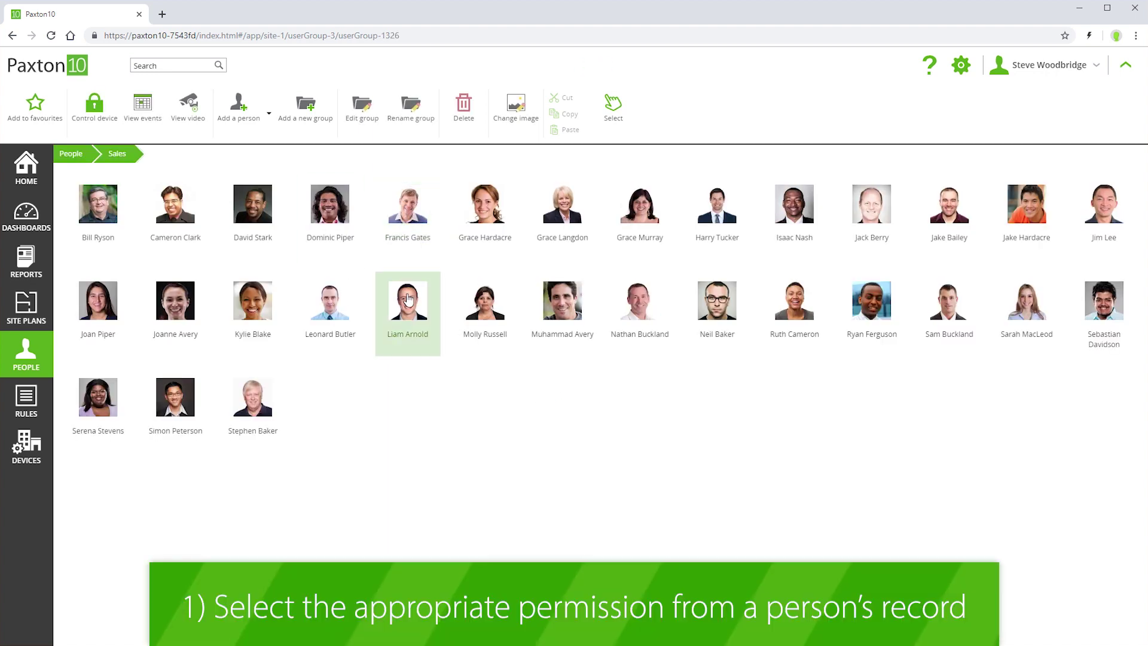
click(407, 306)
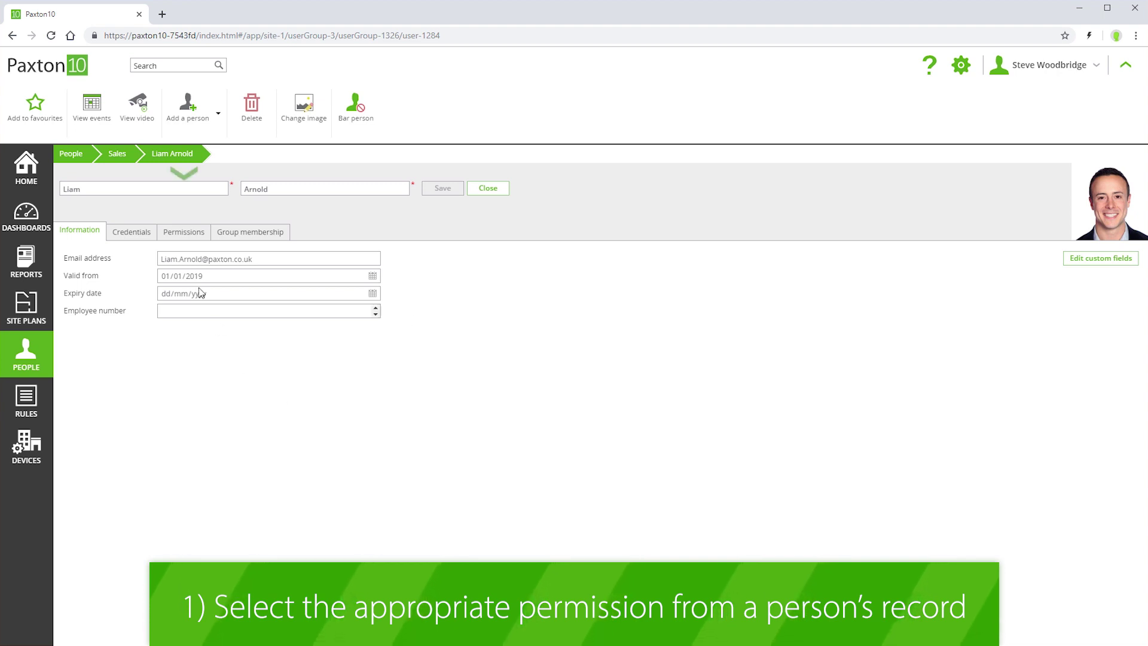
click(182, 232)
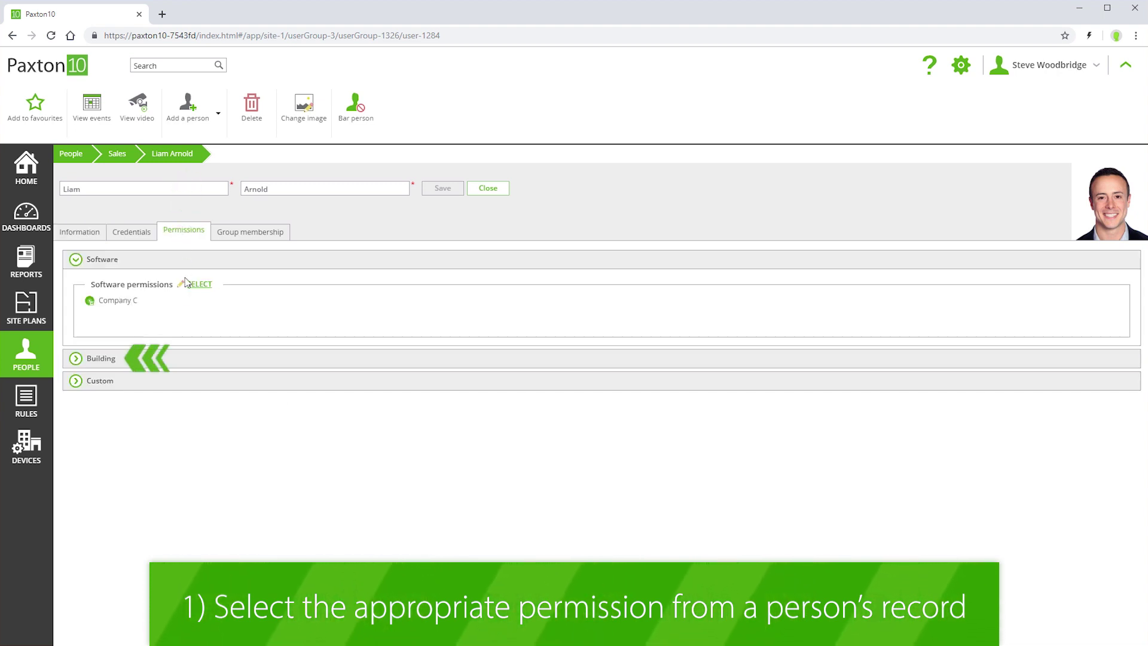
click(130, 358)
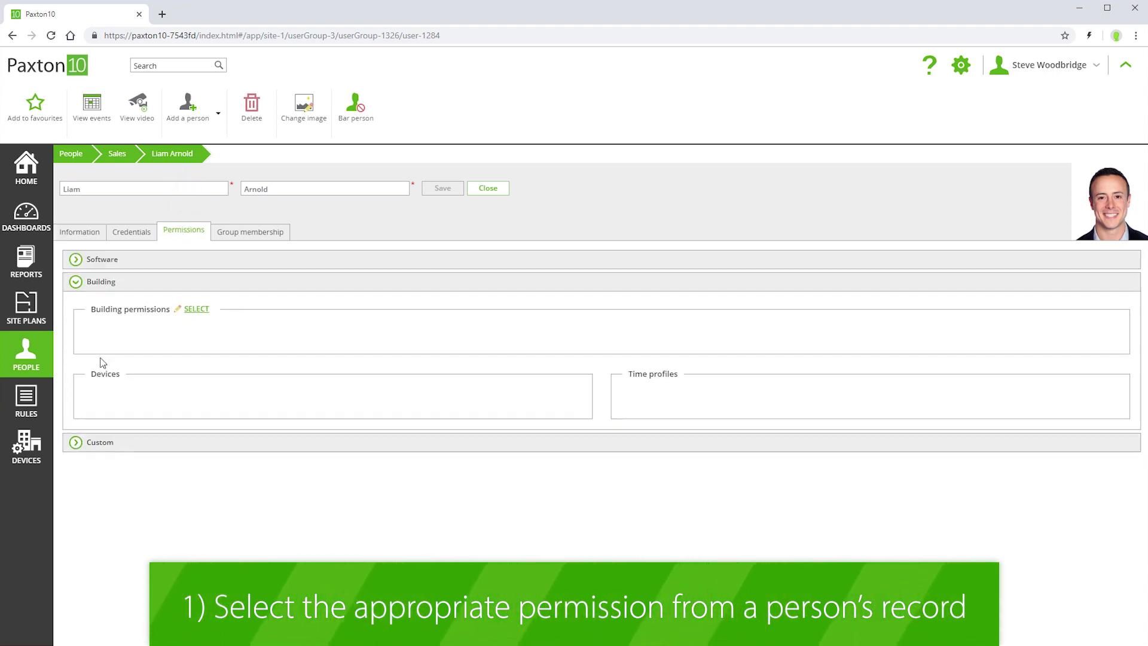
click(206, 311)
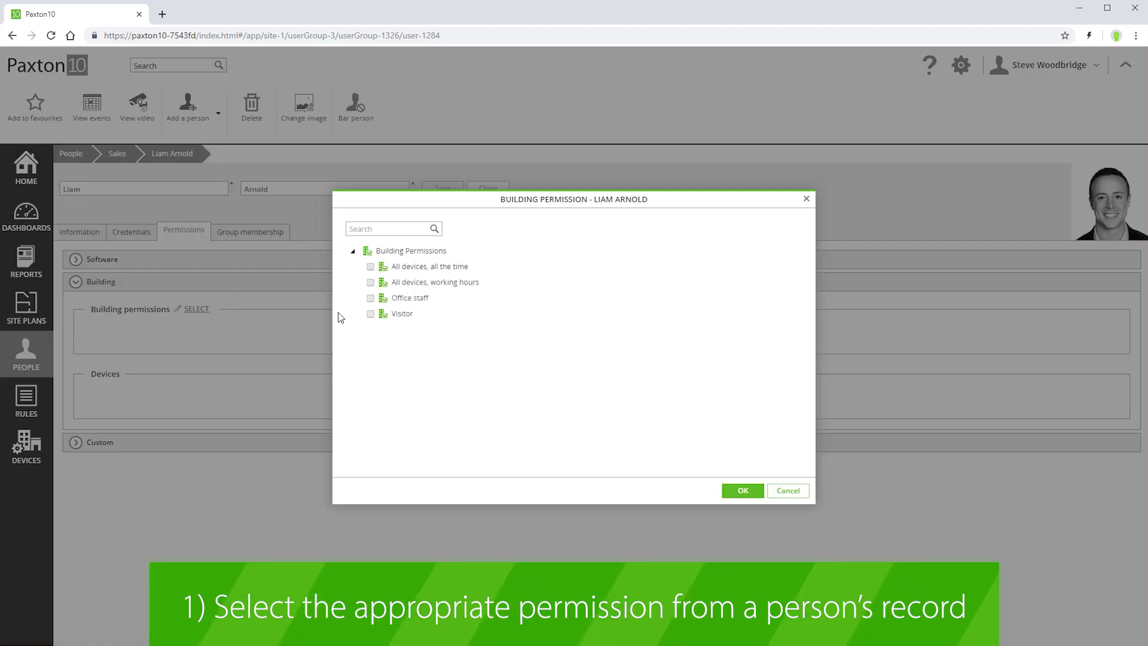
click(370, 297)
click(744, 492)
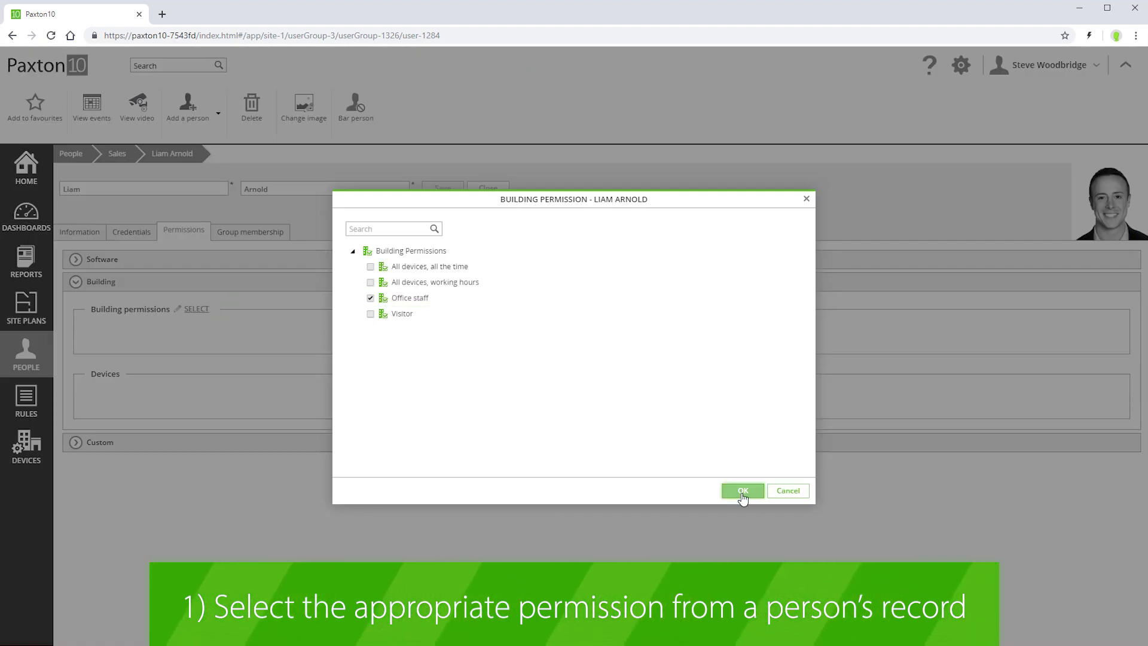
click(446, 191)
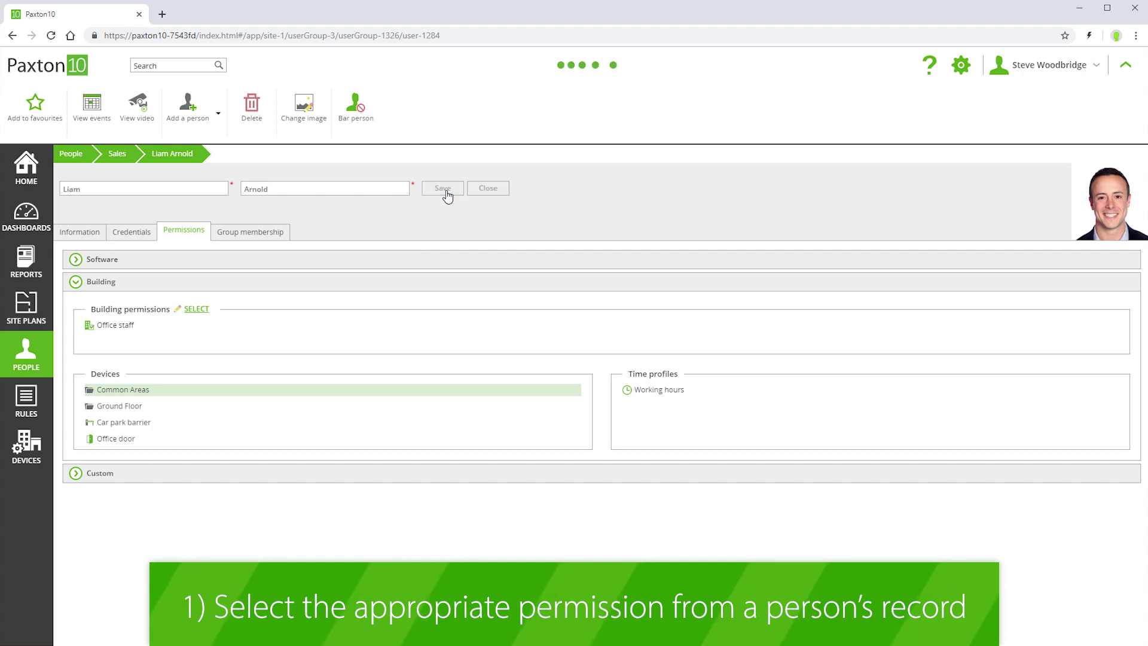
click(67, 158)
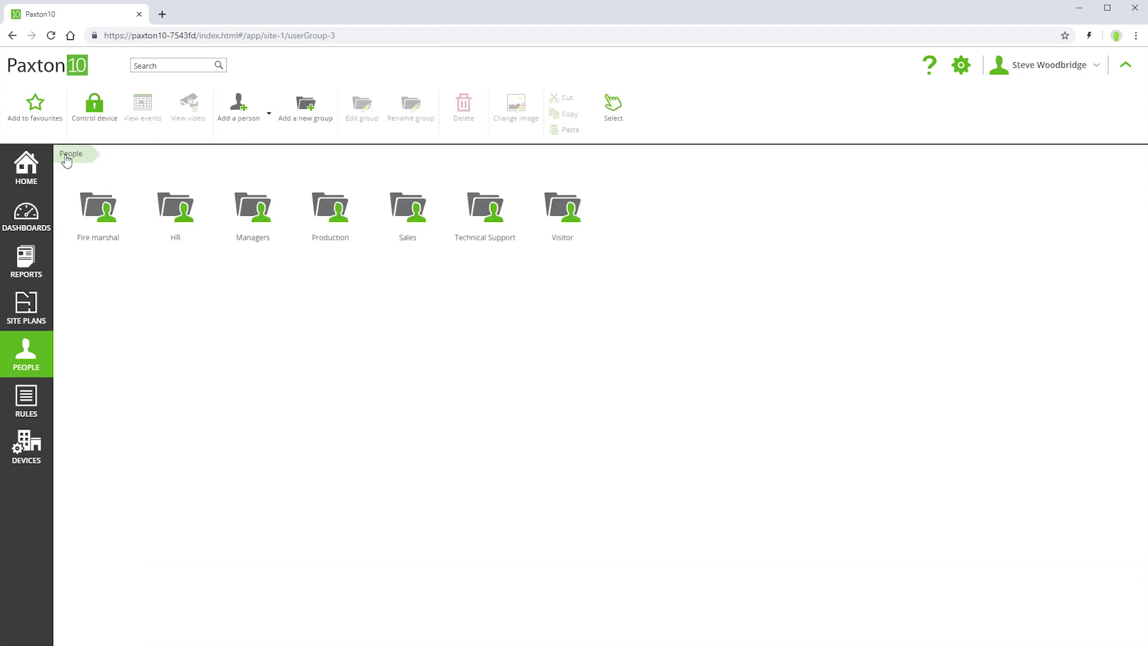
Open the Office staff permission under Rules > Building Permissions
click(28, 403)
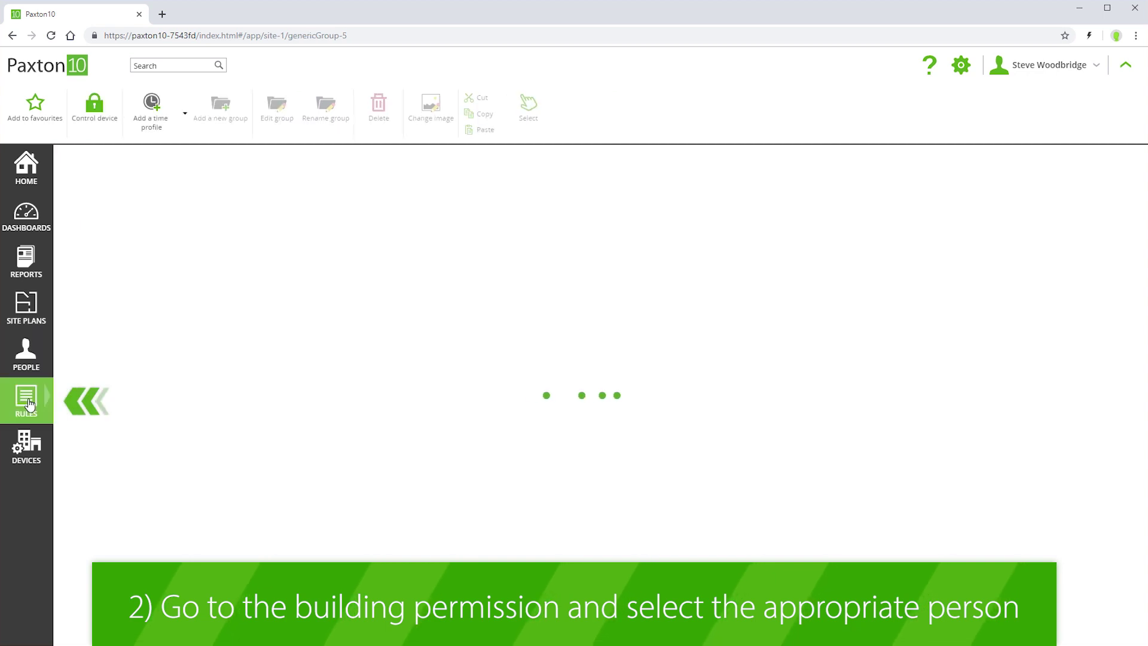
click(244, 237)
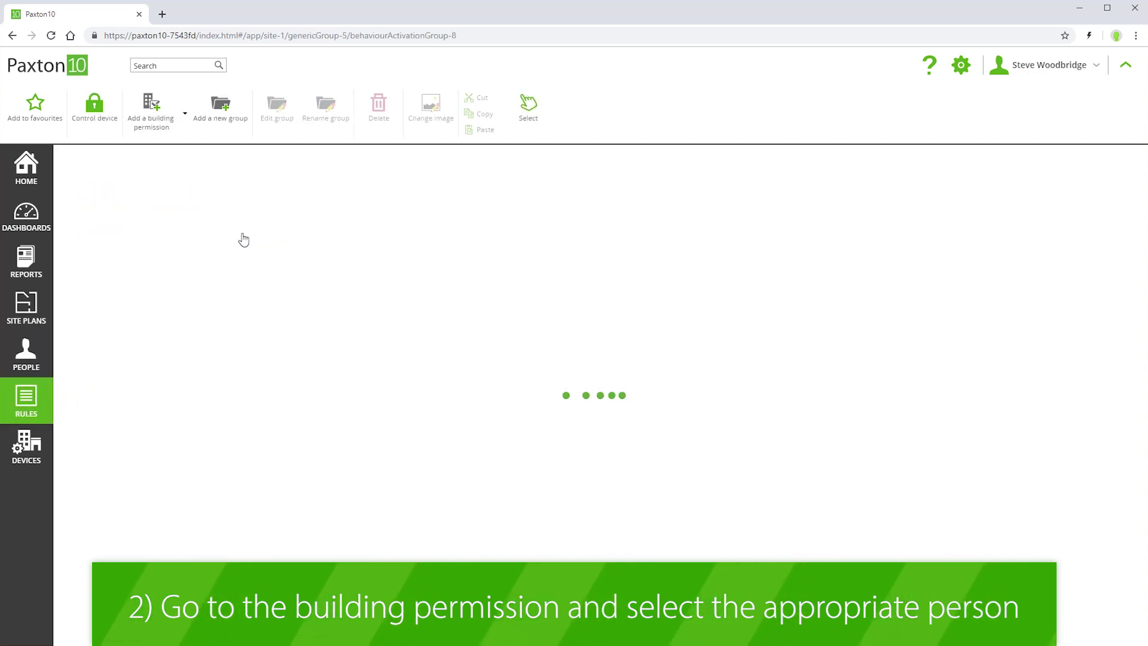
click(248, 228)
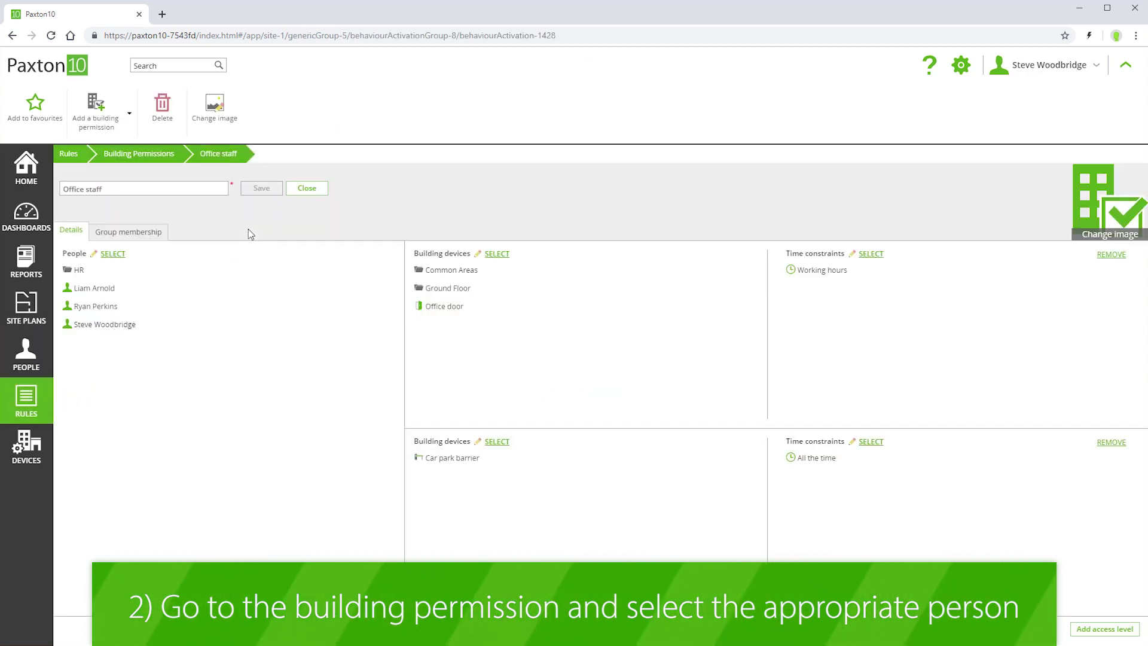
Add two Sales group people to Office staff, save it, and return to the People groups
click(113, 254)
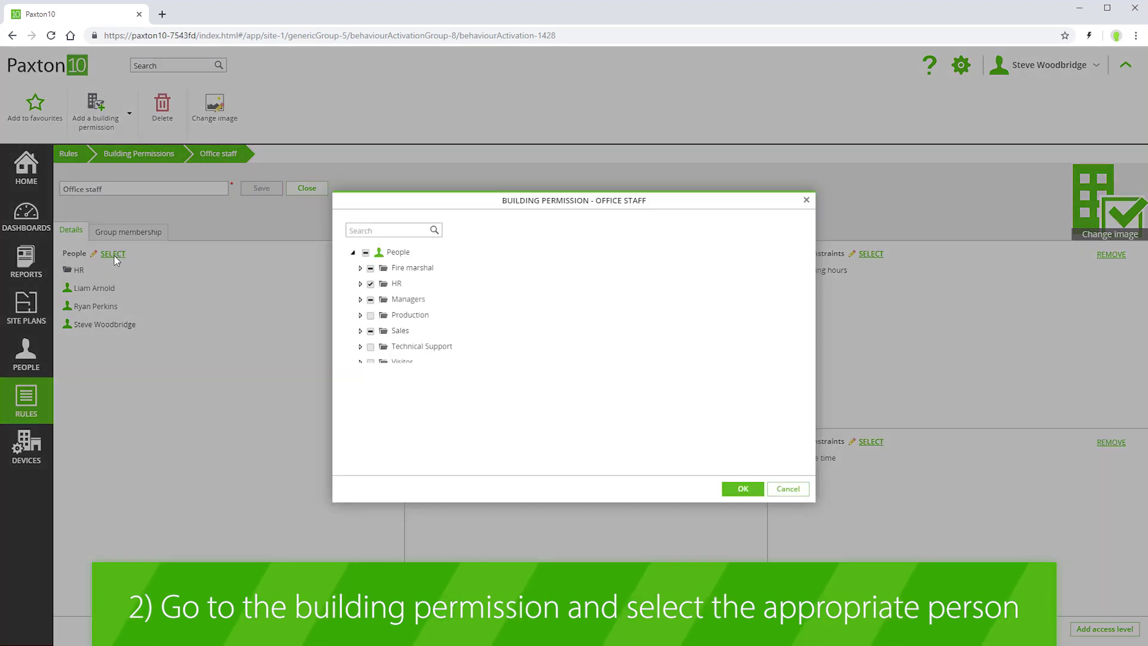
click(359, 331)
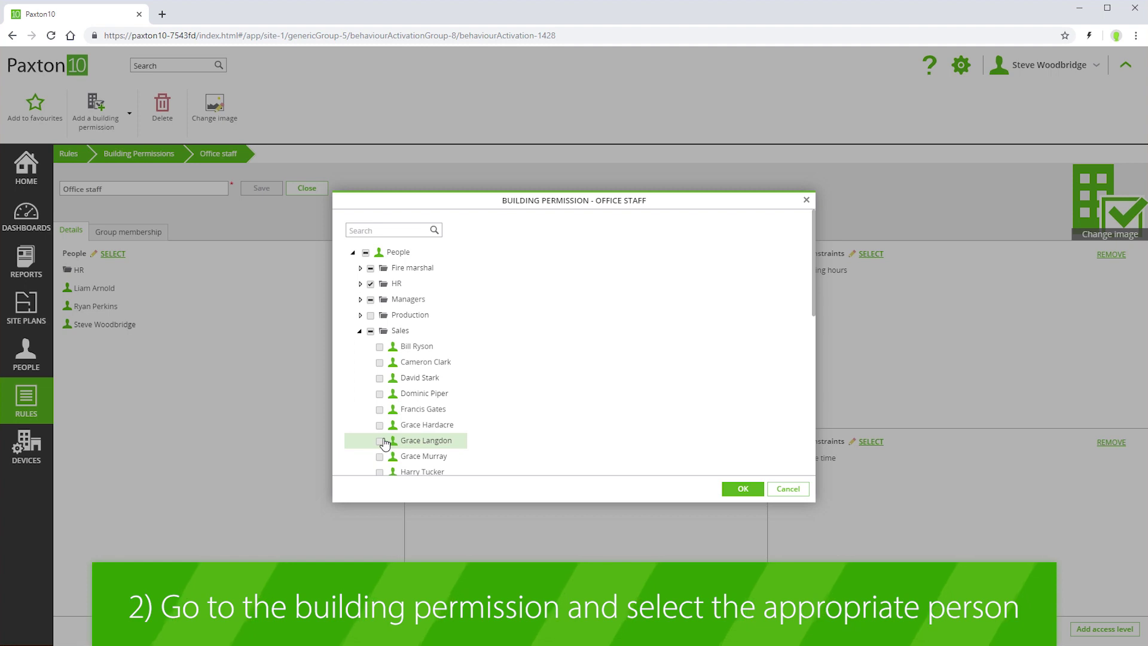
click(379, 440)
click(379, 456)
click(742, 489)
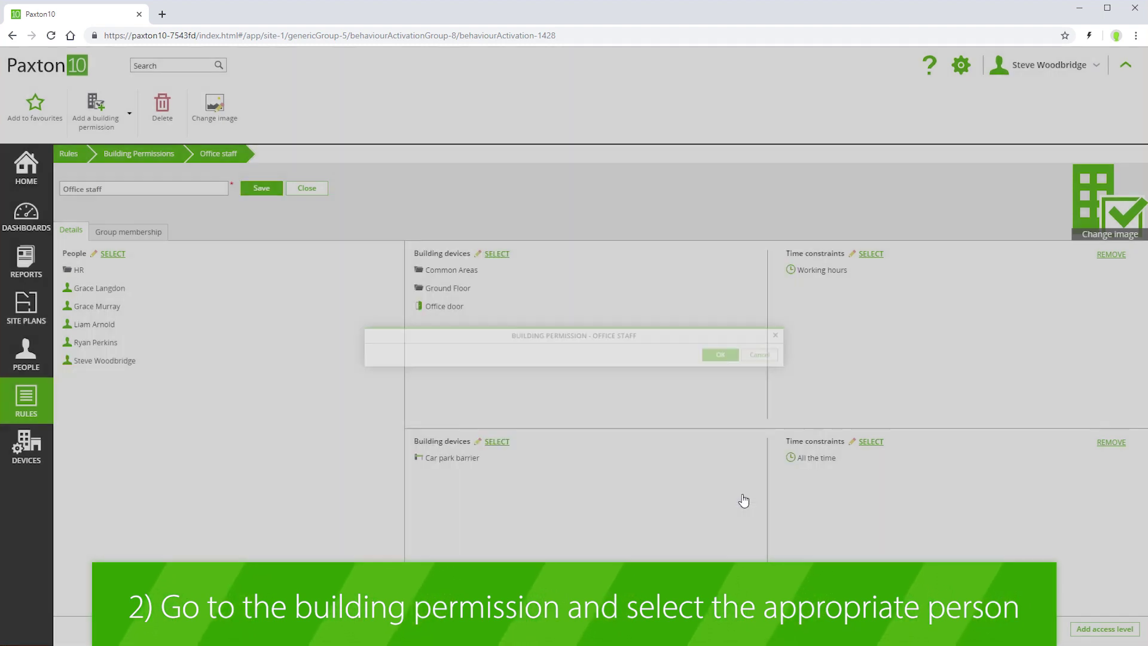
click(261, 188)
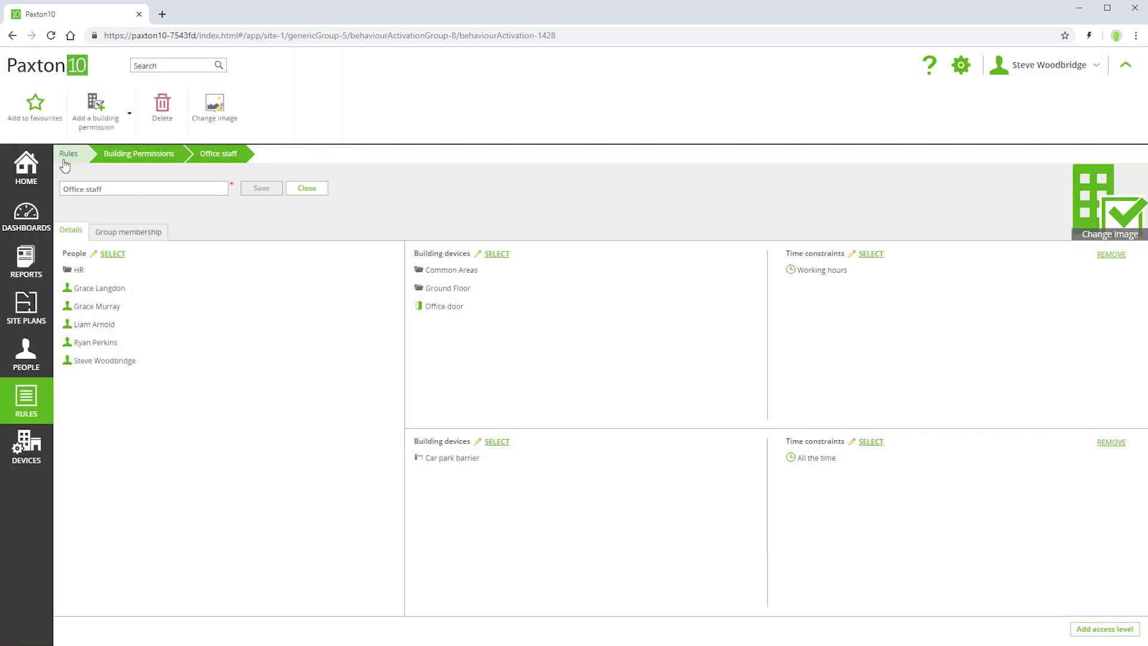
click(67, 156)
click(22, 351)
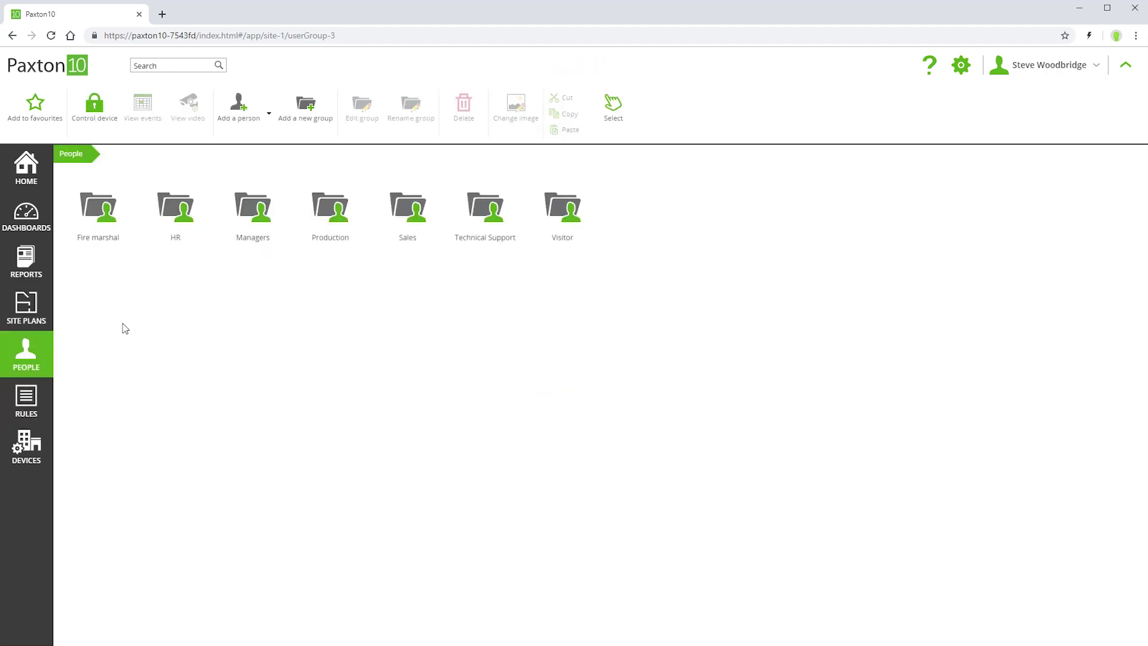
Show a Managers member's building permissions: All devices, all the time and Office staff
click(244, 206)
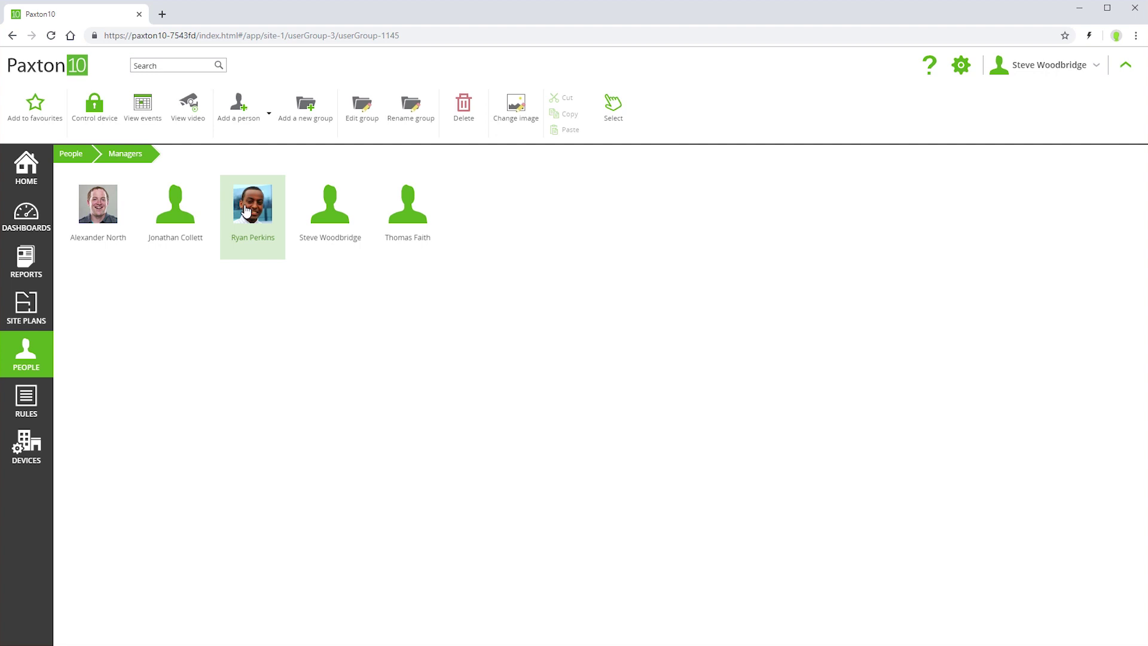
click(245, 209)
click(185, 238)
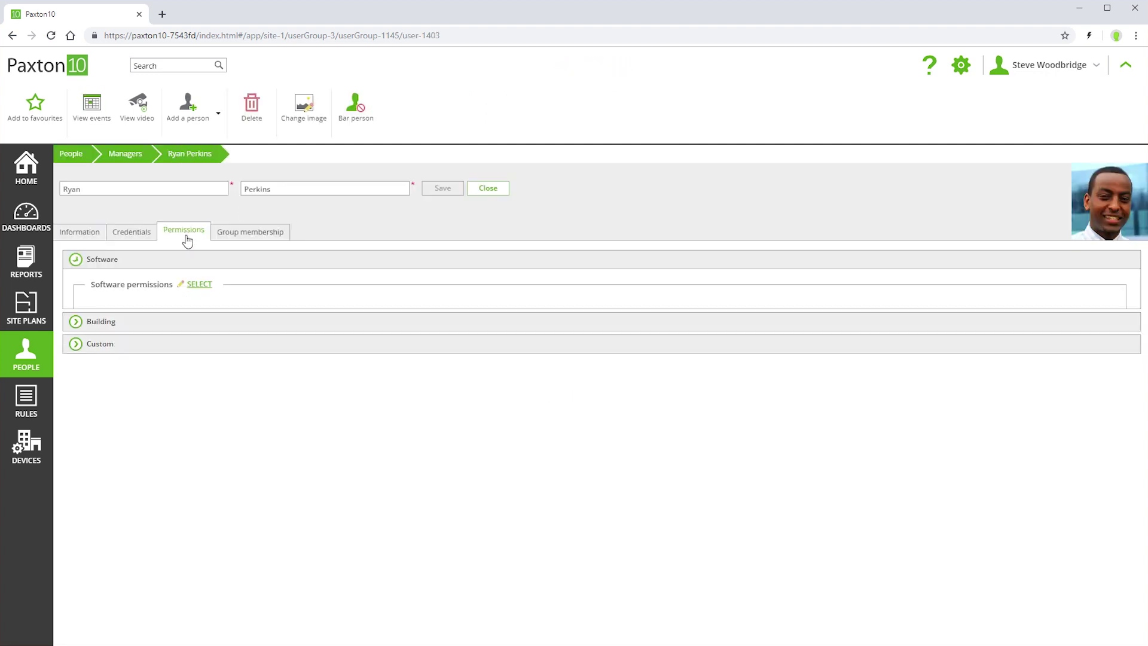
click(79, 361)
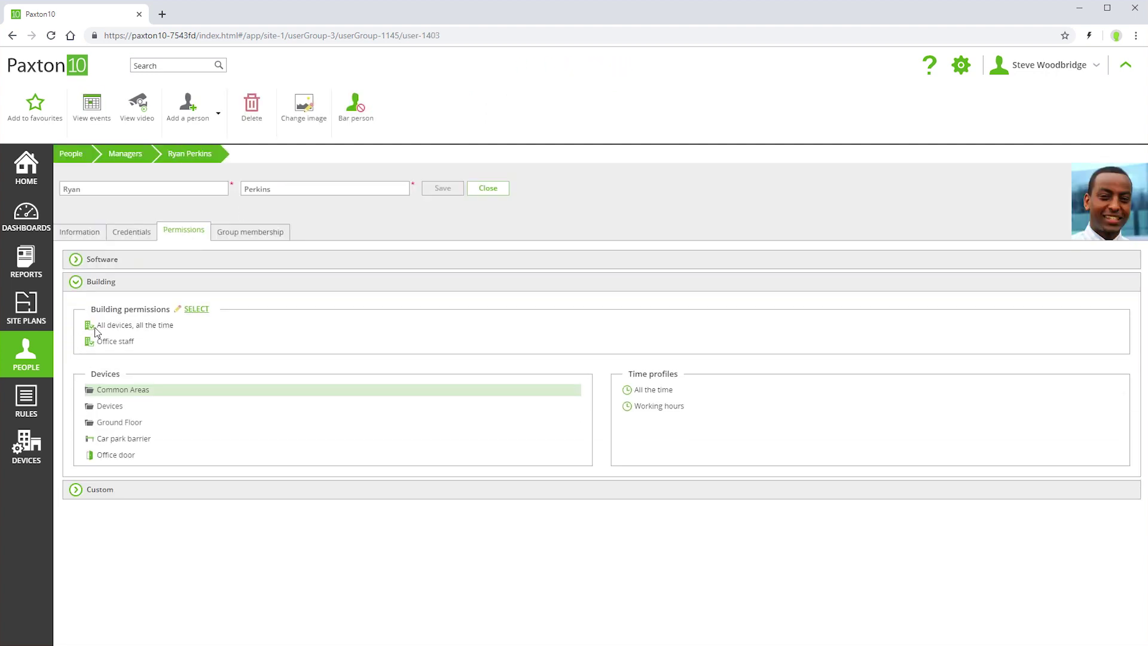